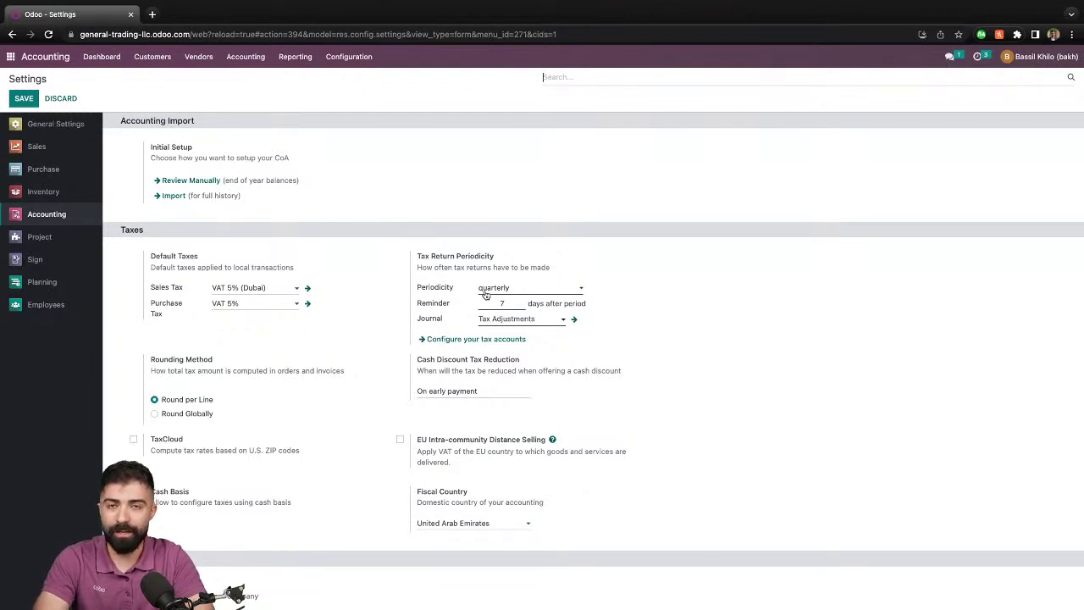
Keep the tax return periodicity at quarterly and check the payable and receivable accounts configured for the tax groups.
left_click(486, 293)
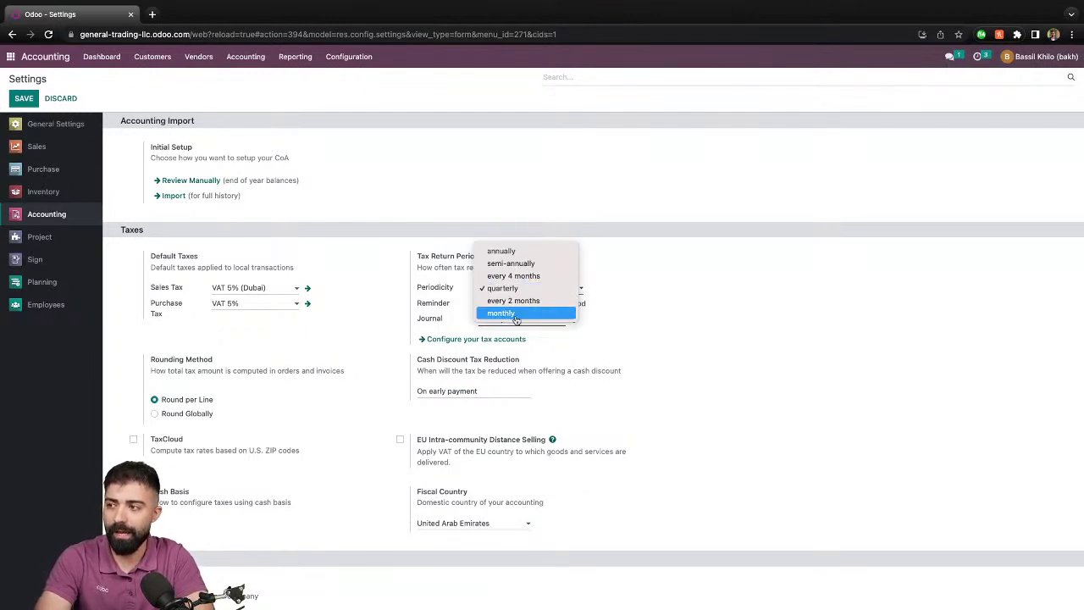
left_click(529, 289)
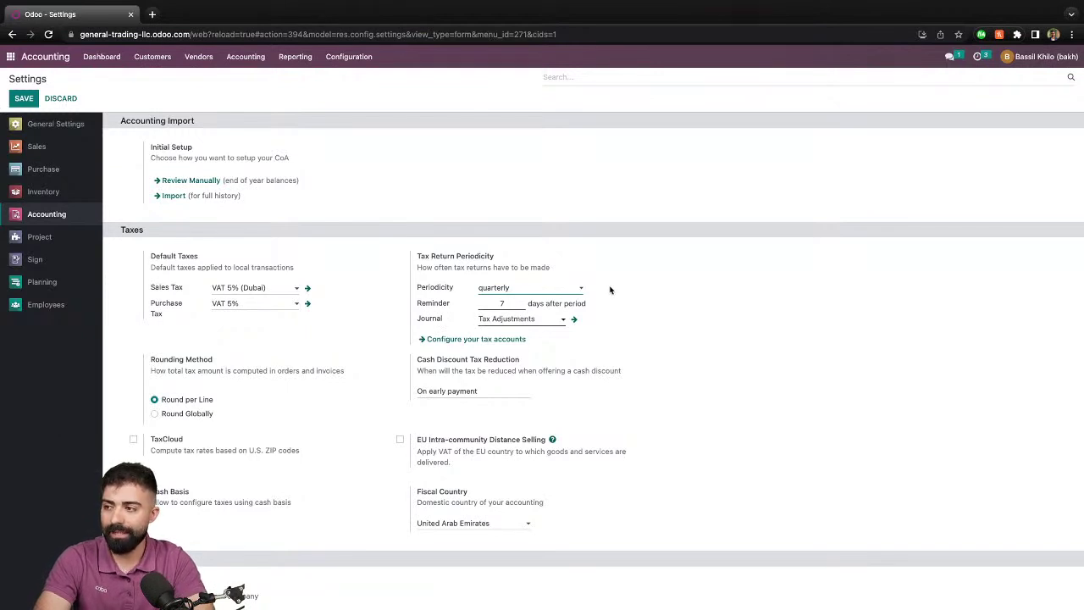
left_click(479, 342)
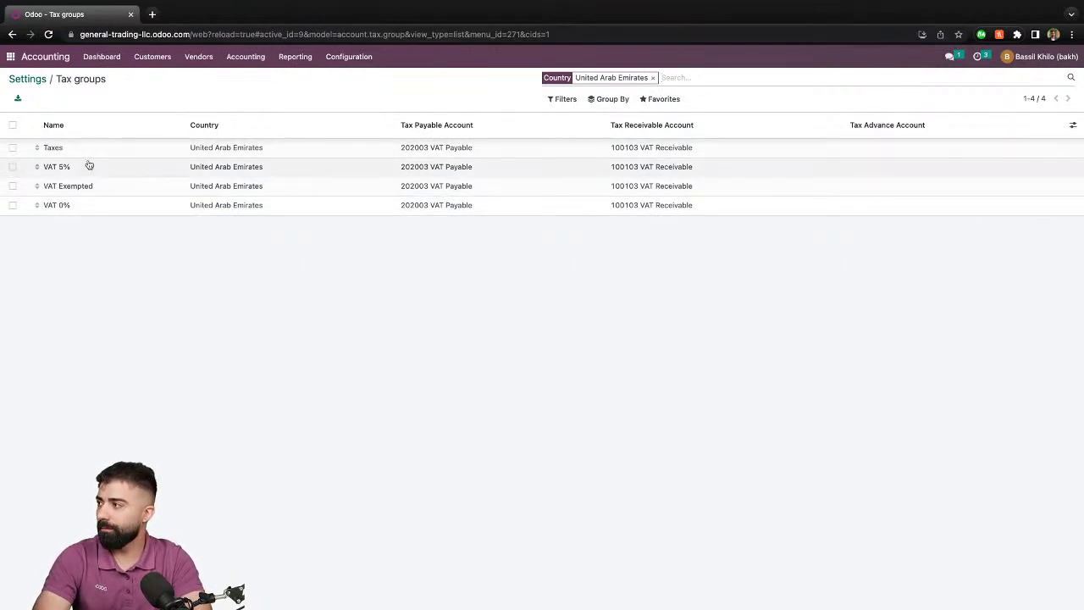
left_click(25, 81)
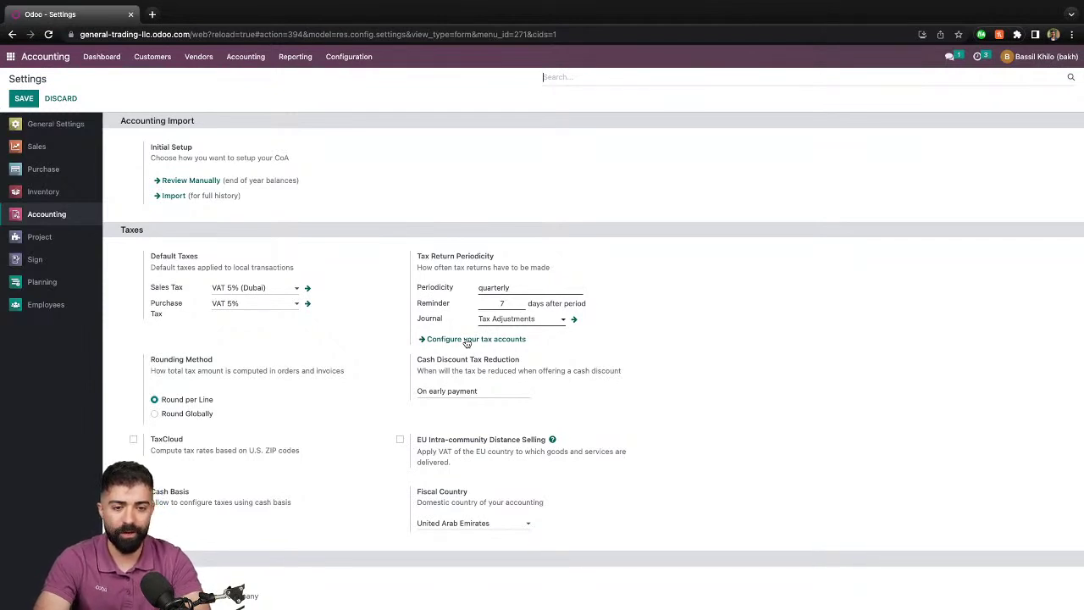
Start a new quotation in the Sales app with Furniture Supplier LLC as the customer.
left_click(11, 56)
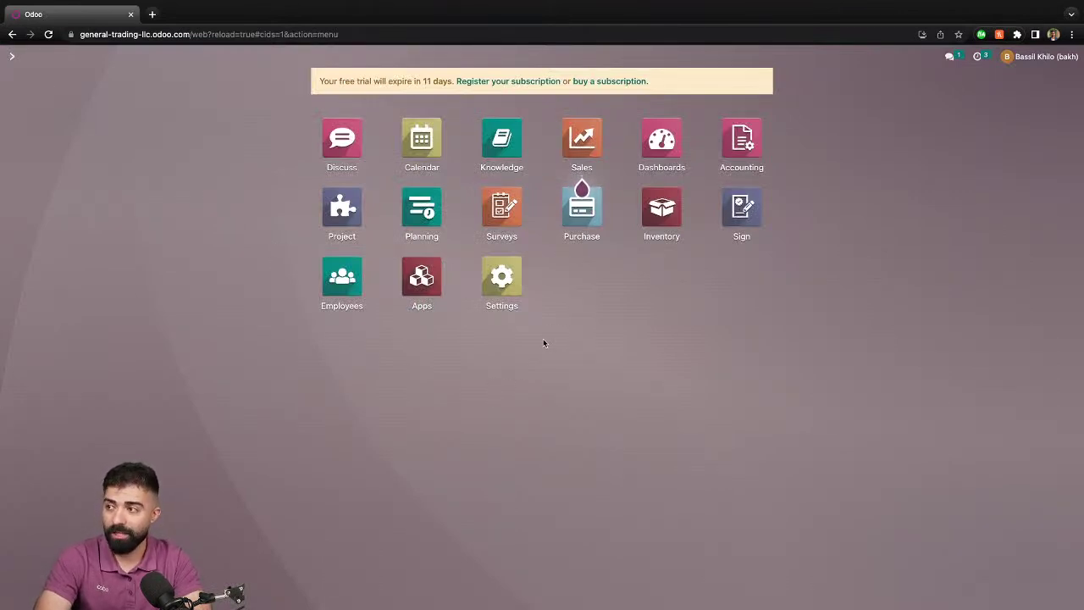
type("sale")
key("Return")
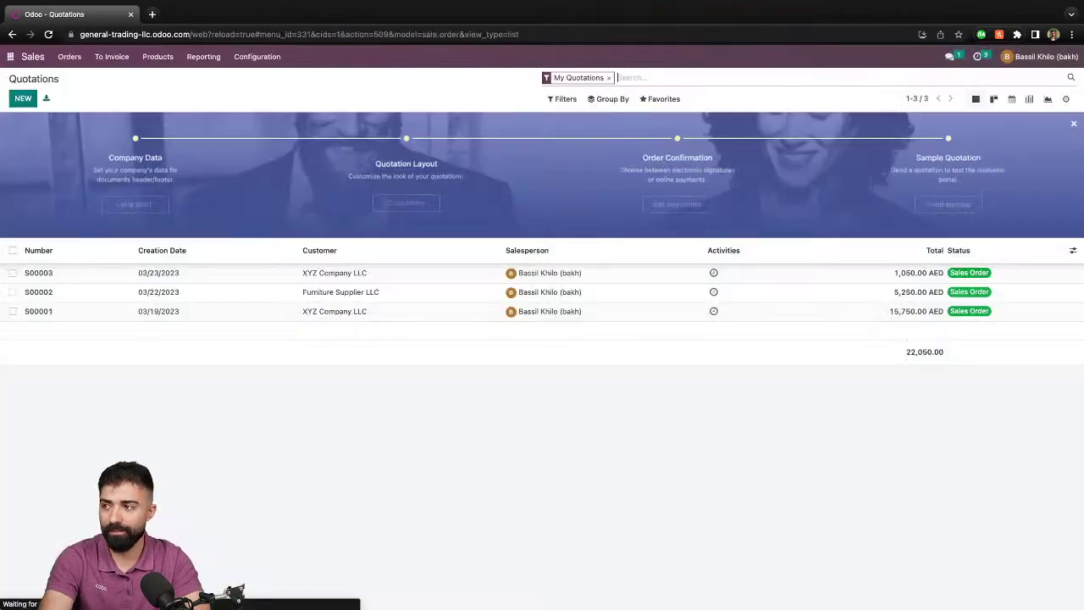
left_click(19, 99)
left_click(87, 194)
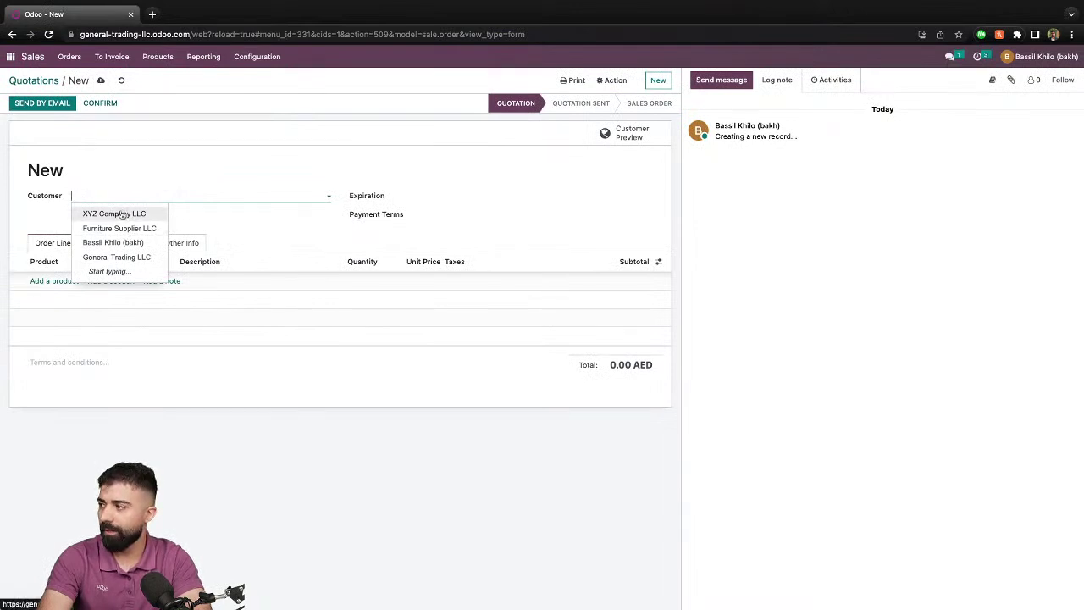
left_click(110, 229)
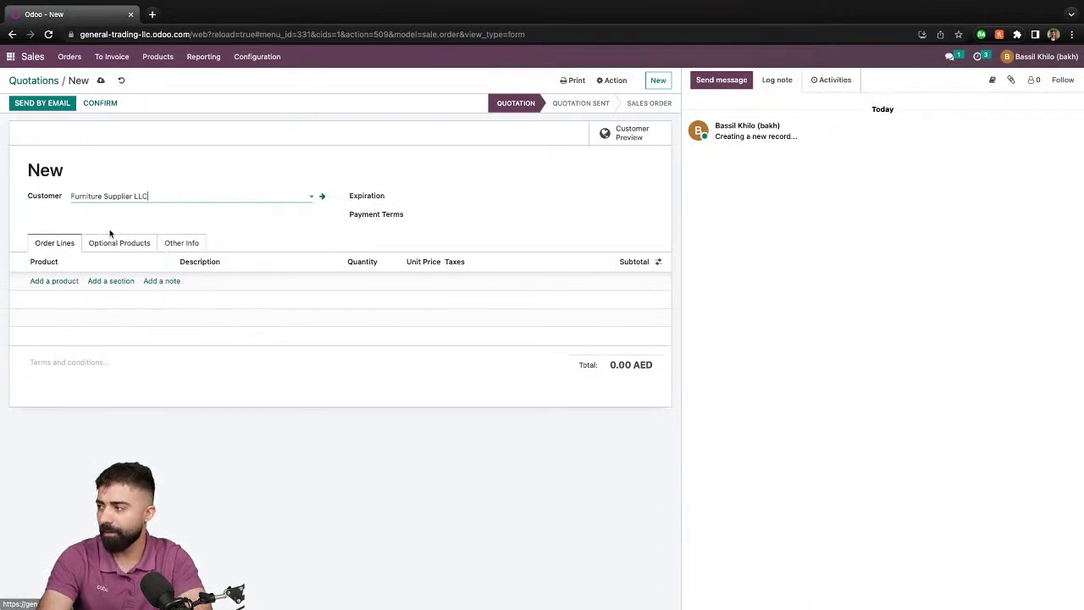
Add the Chair product to the quotation with quantity 10 and unit price 100, and confirm the order.
left_click(64, 288)
left_click(70, 297)
left_click(365, 280)
type("10")
left_click(423, 281)
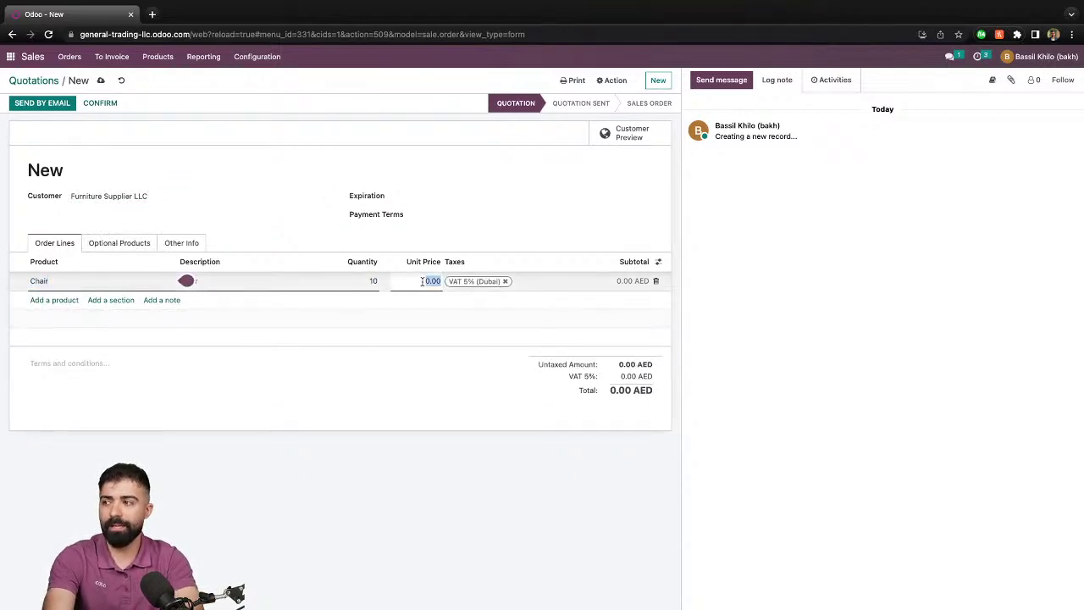
type("100")
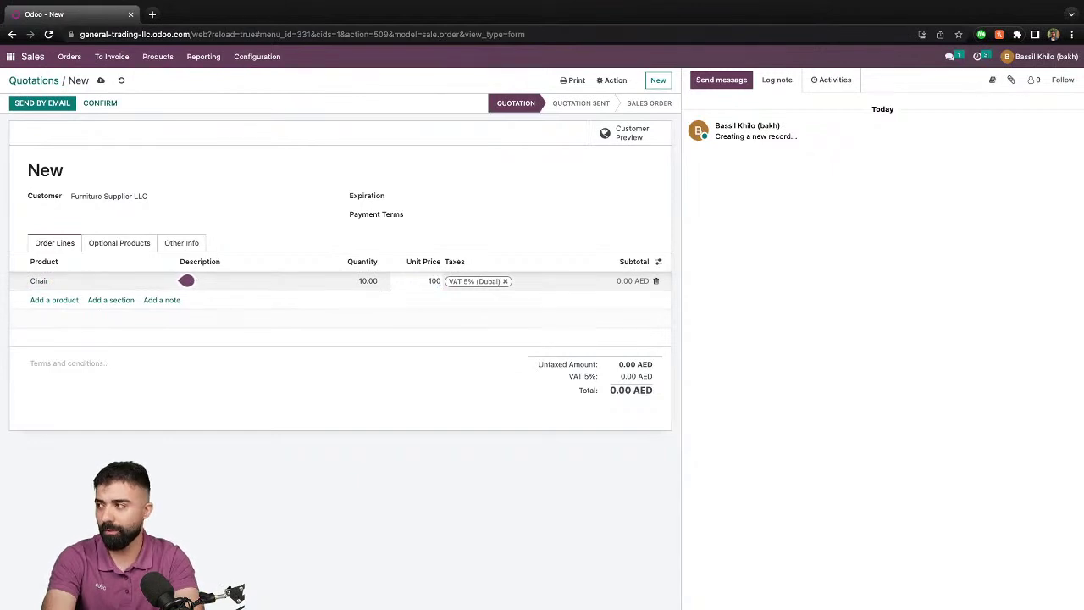
left_click(343, 140)
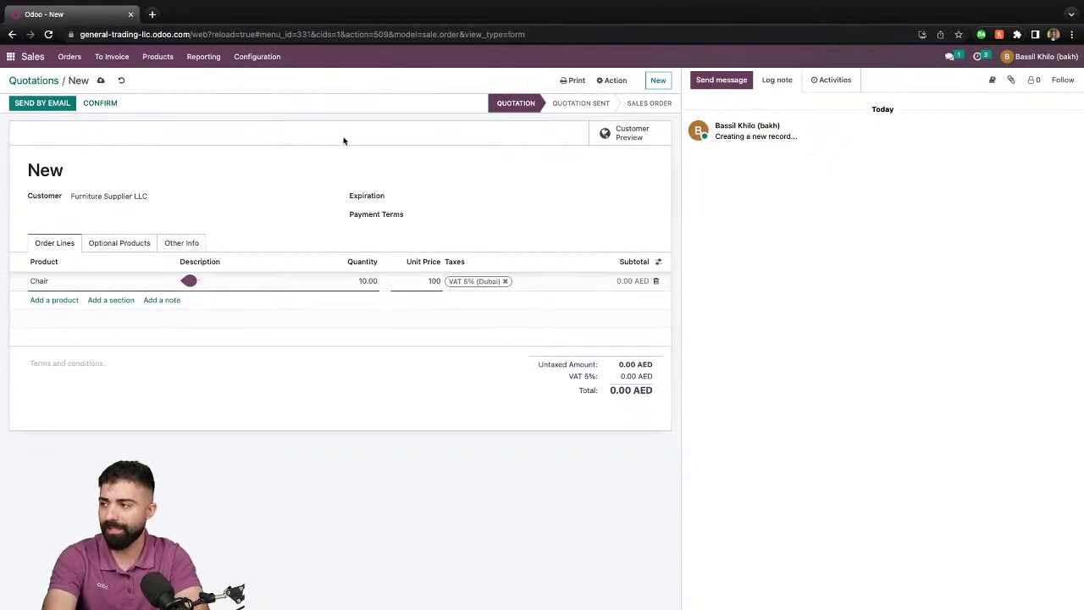
left_click(109, 103)
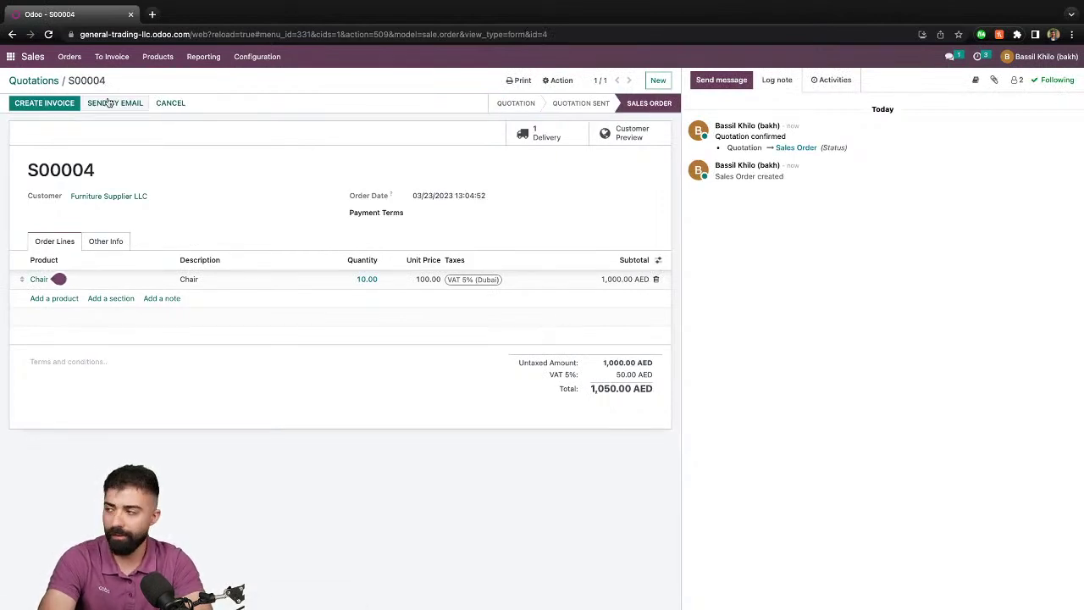
Create a regular invoice from the sales order, date it 03/23/2023 and confirm it.
left_click(37, 105)
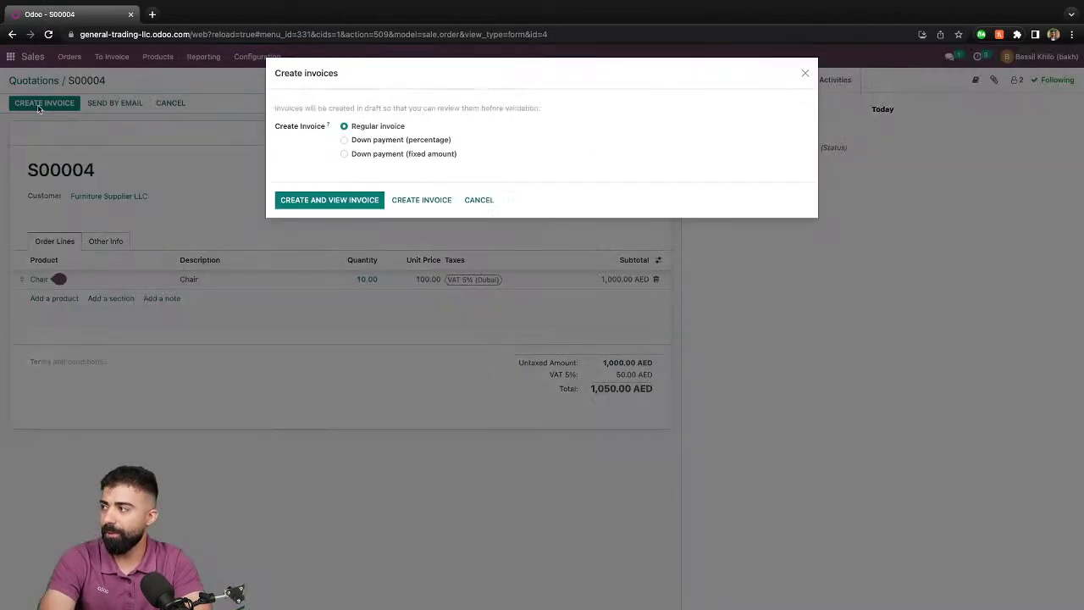
left_click(358, 199)
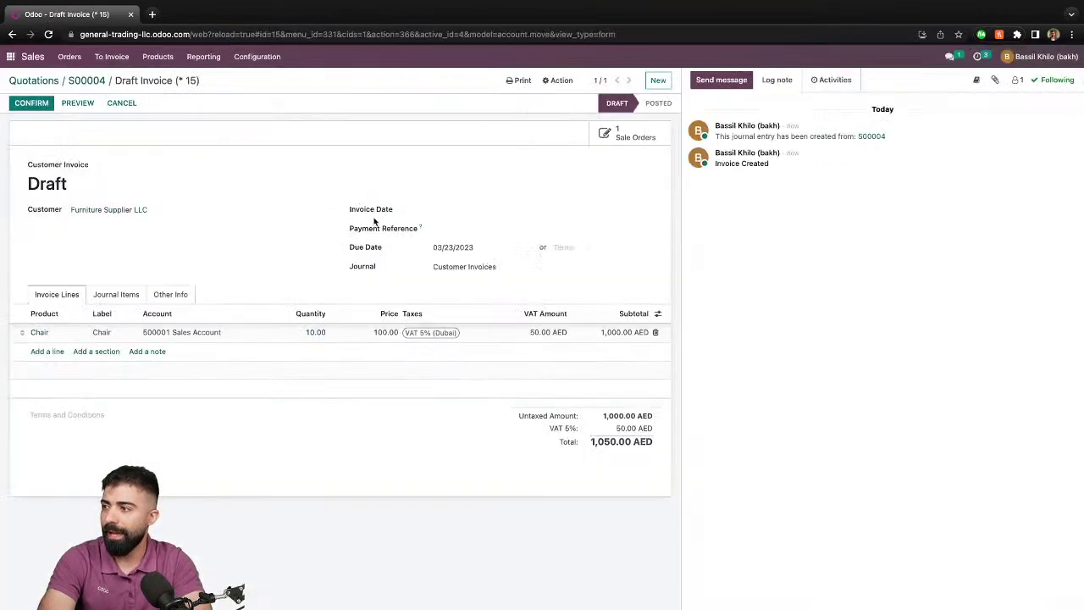
left_click(449, 211)
left_click(521, 348)
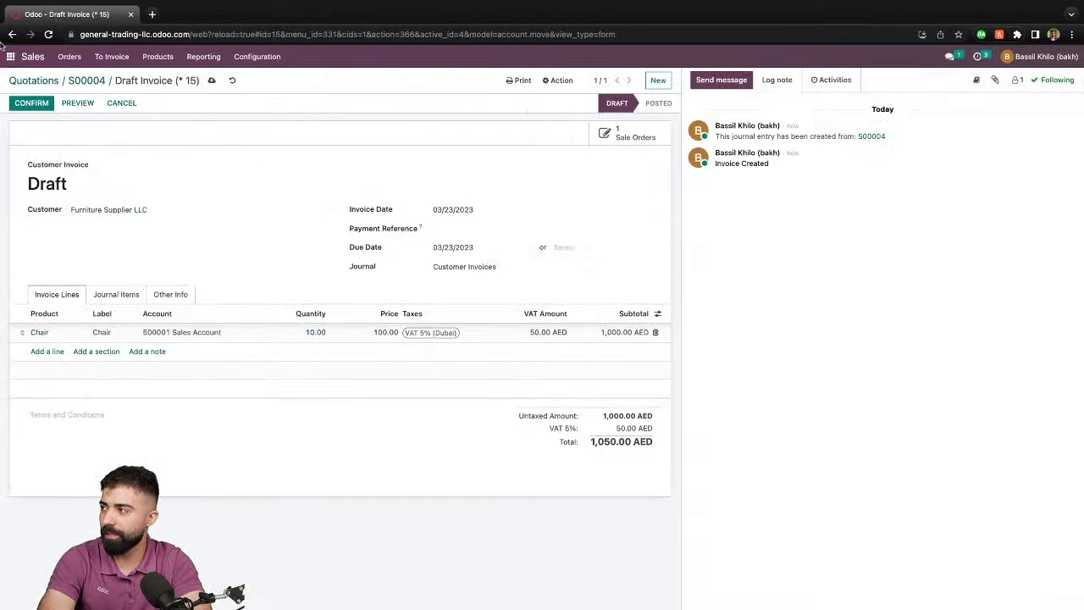
left_click(34, 102)
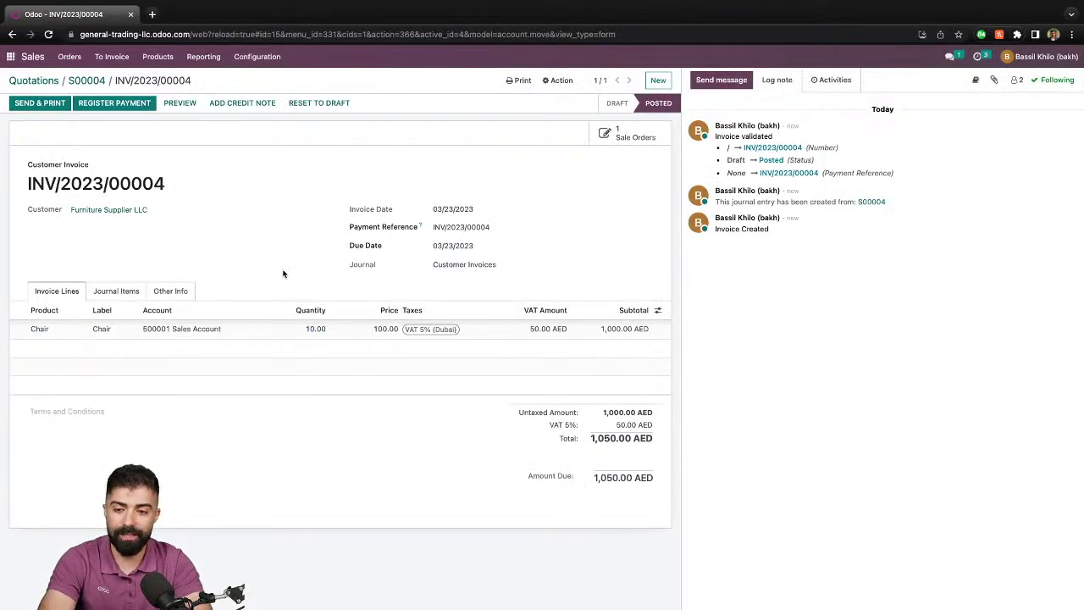
Start a new request for quotation in the Purchase app with Furniture Supplier LLC as the vendor.
left_click(11, 56)
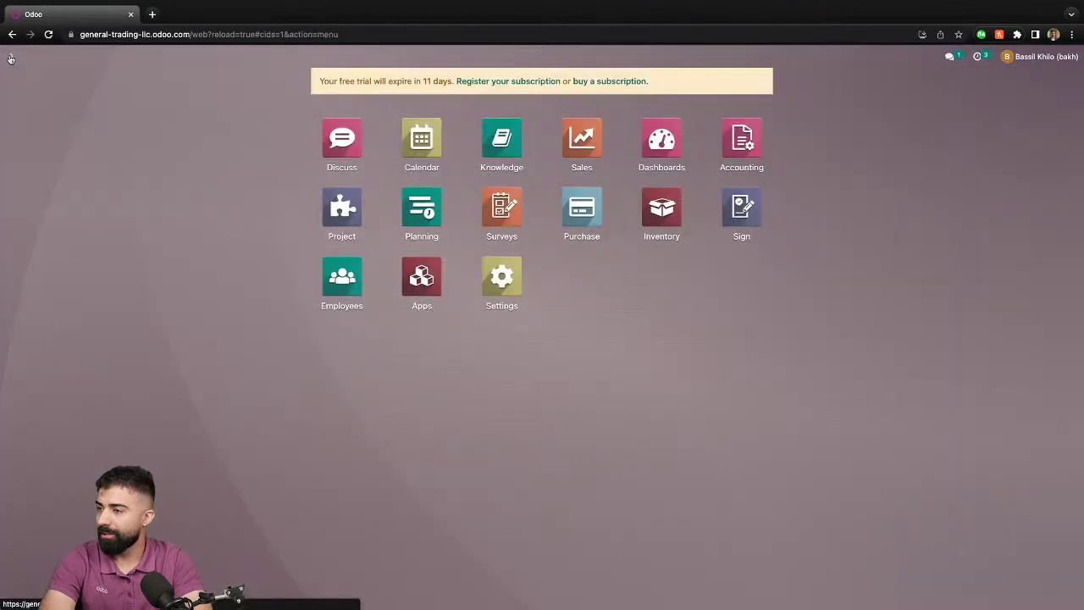
left_click(582, 199)
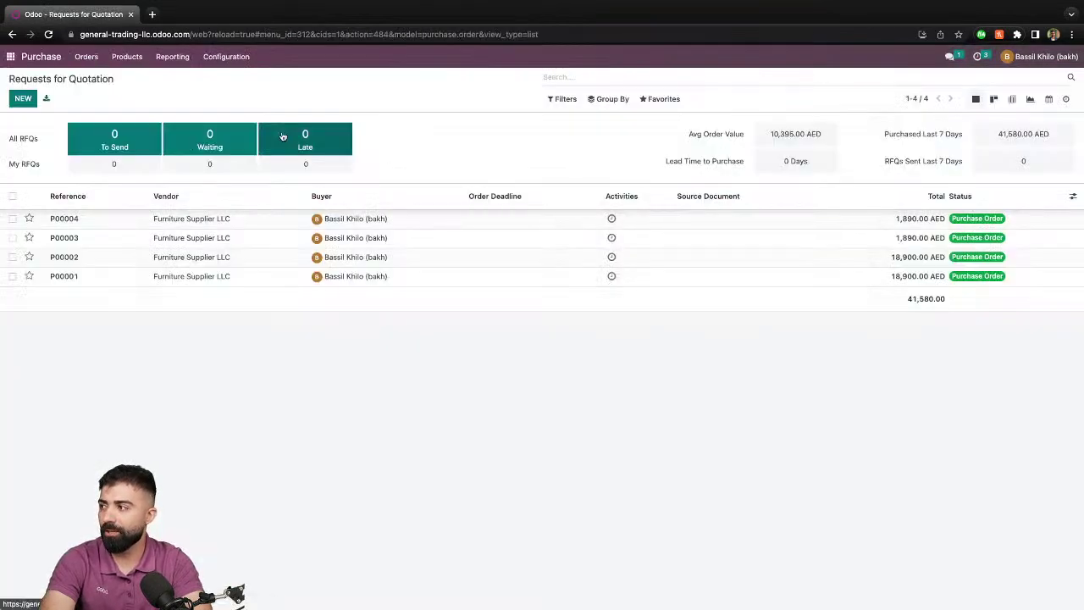
left_click(32, 102)
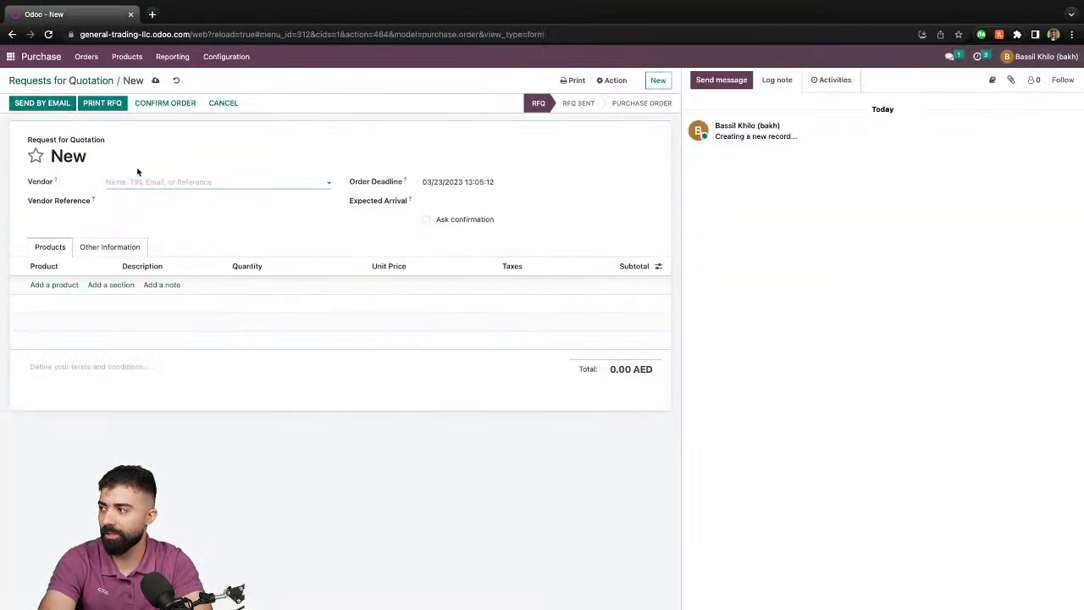
left_click(150, 187)
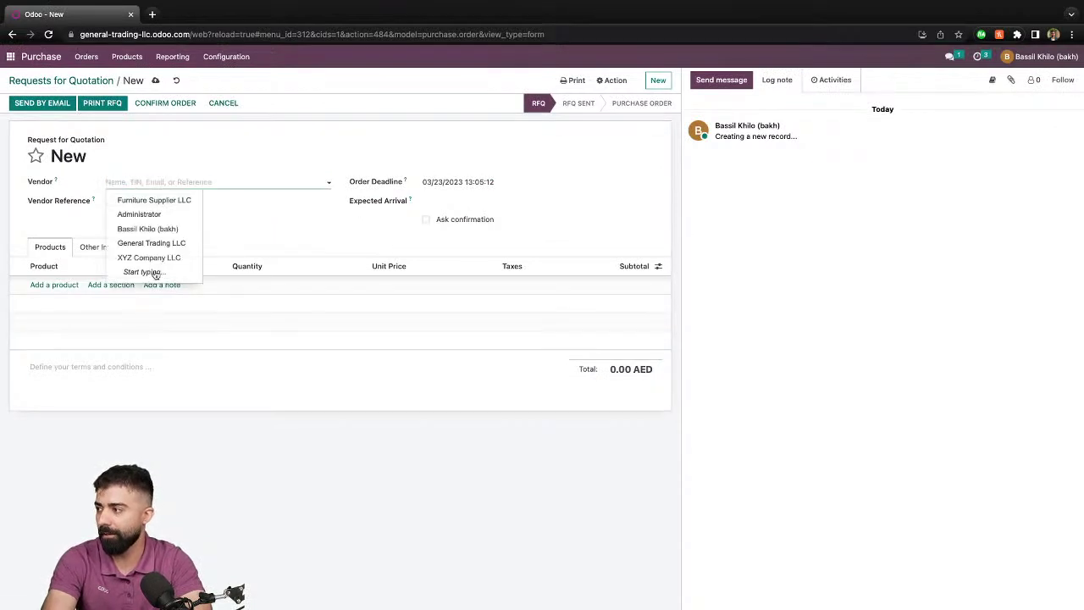
left_click(146, 200)
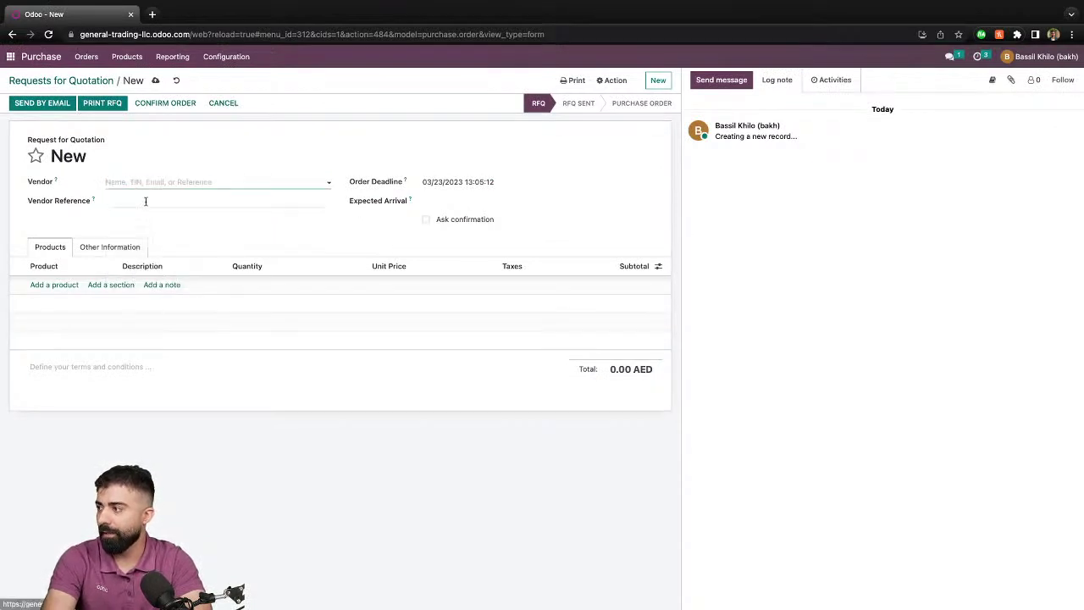
Add the Chair product to the request with quantity 20 and unit price 80, and confirm the purchase order.
left_click(62, 284)
left_click(83, 302)
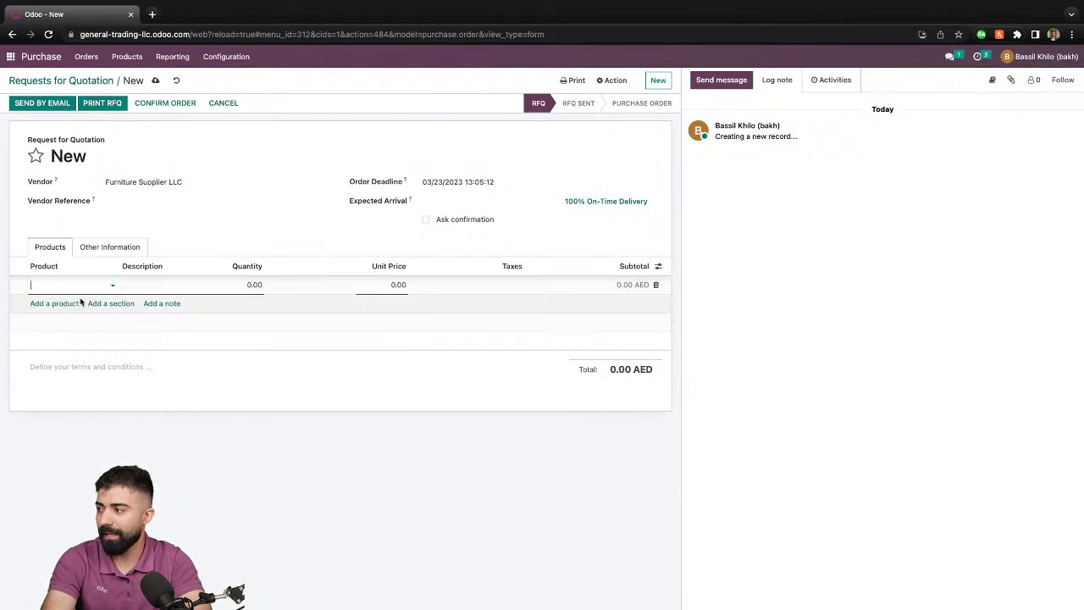
left_click(254, 285)
type("10")
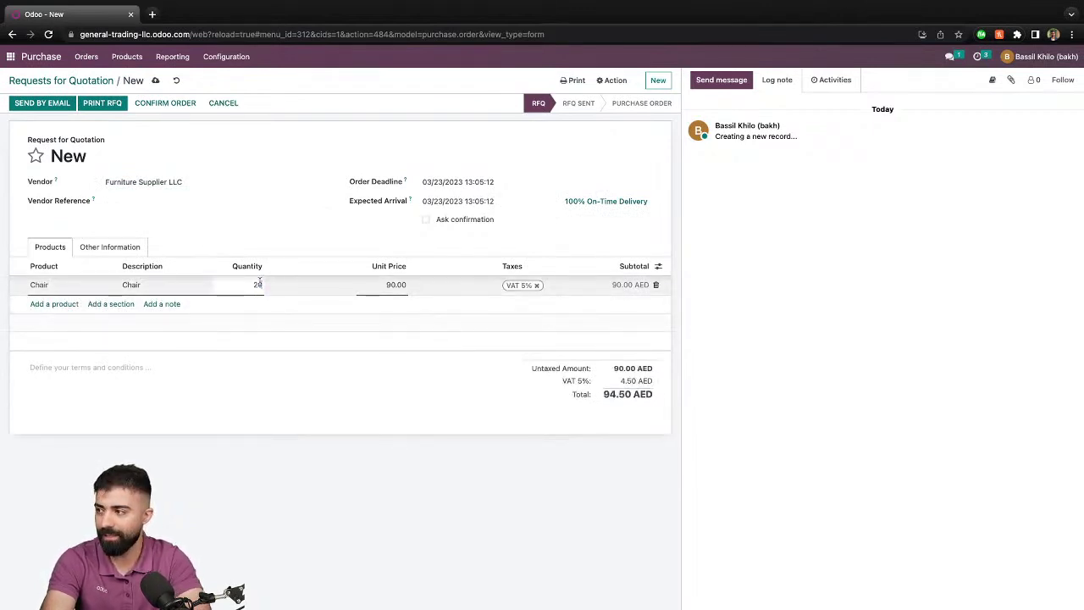
left_click(404, 290)
type("80")
left_click(431, 440)
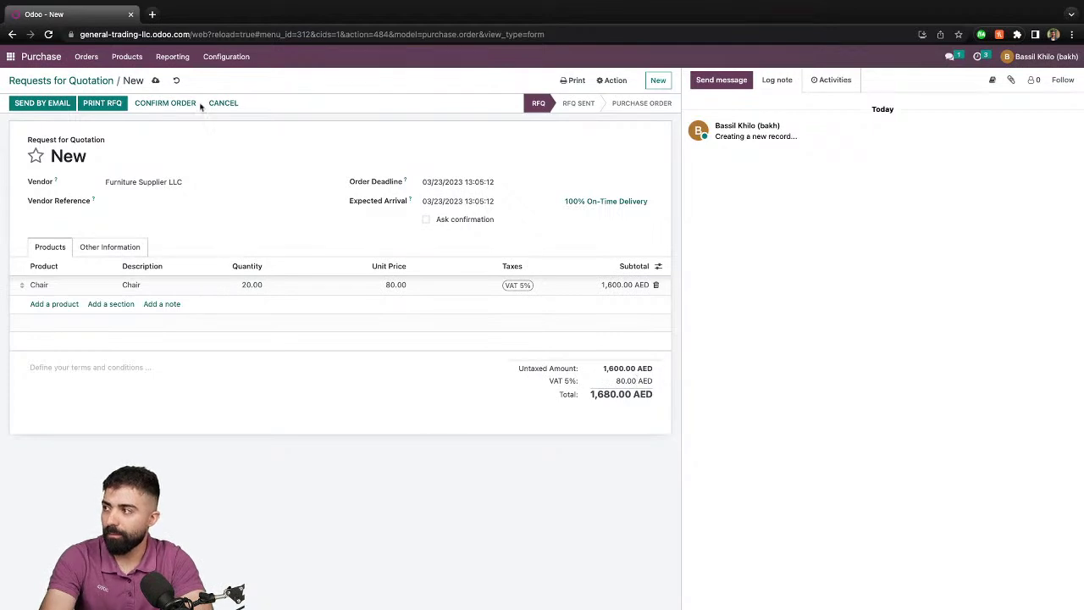
left_click(173, 102)
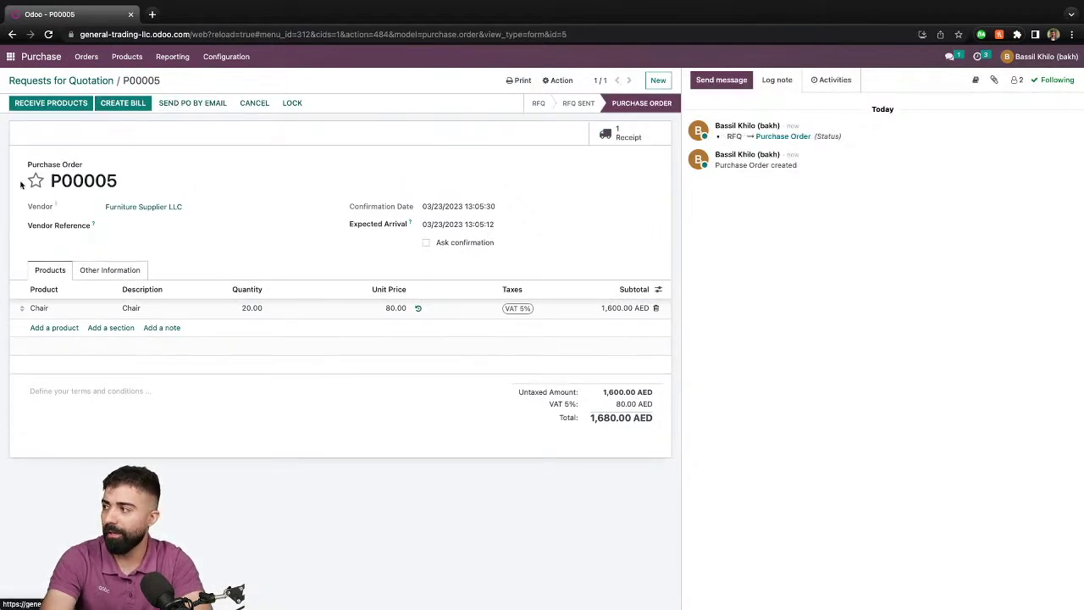
Create a vendor bill from the purchase order, set its bill date to 03/23/2023 and confirm it.
left_click(123, 103)
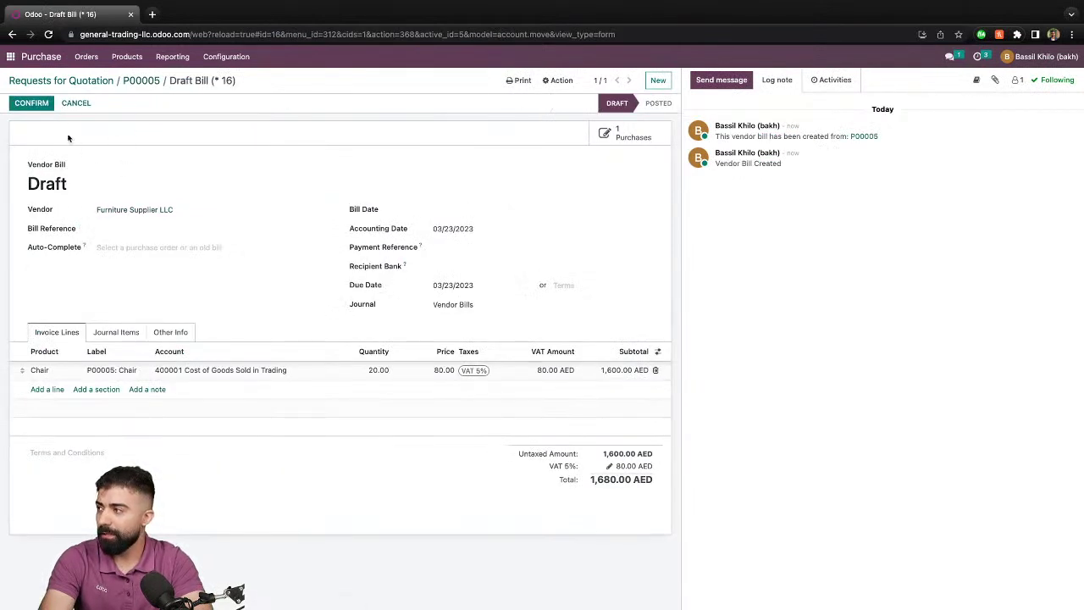
left_click(456, 213)
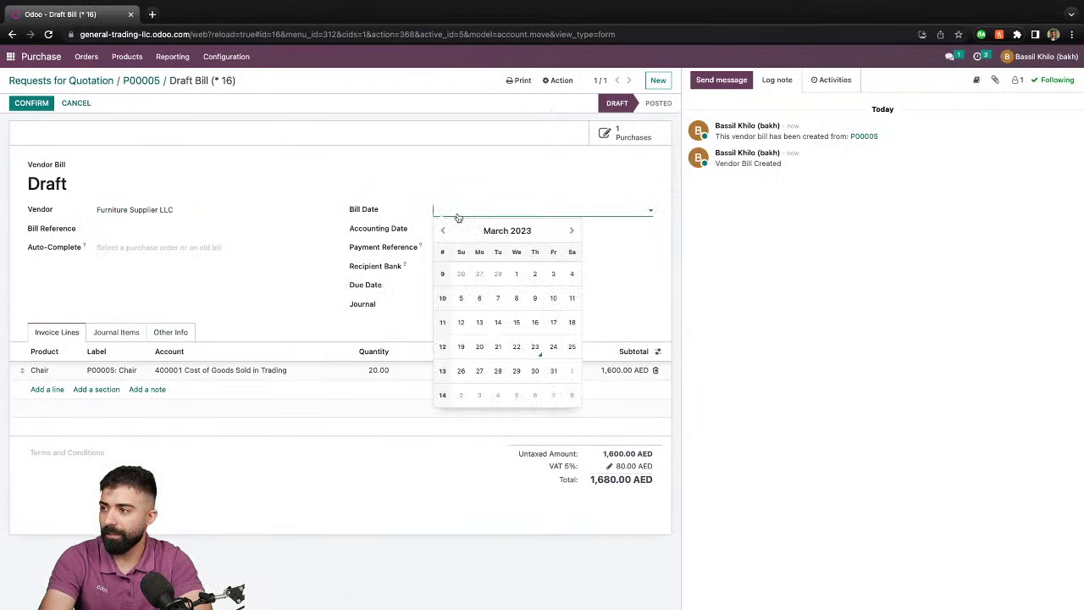
left_click(537, 347)
left_click(36, 102)
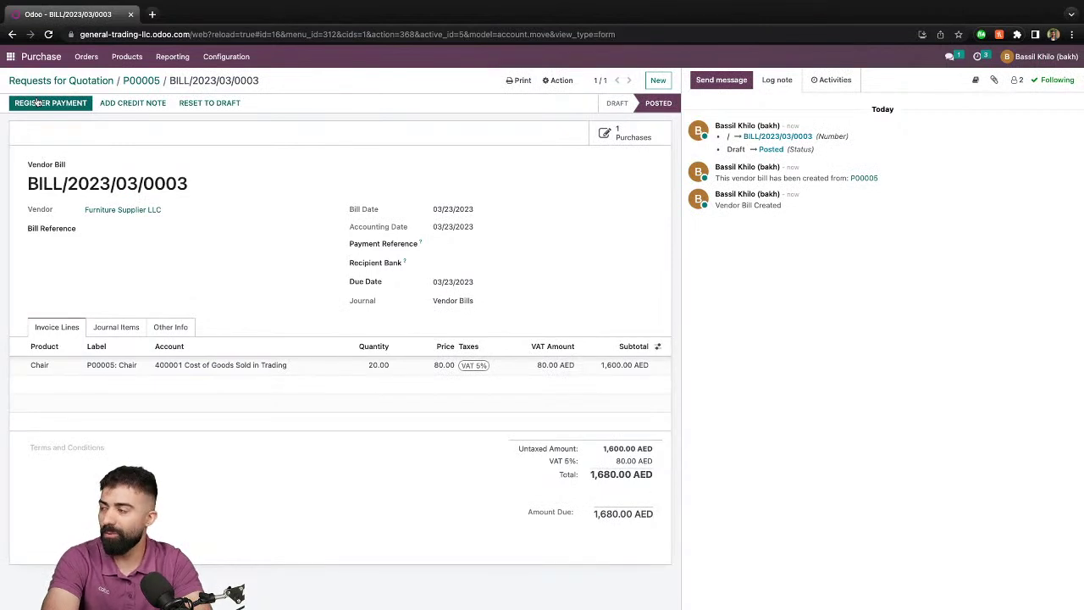
Open the Tax Report in the Accounting app for this quarter and examine it through the Net VAT Due section.
left_click(10, 56)
type("a")
key("Return")
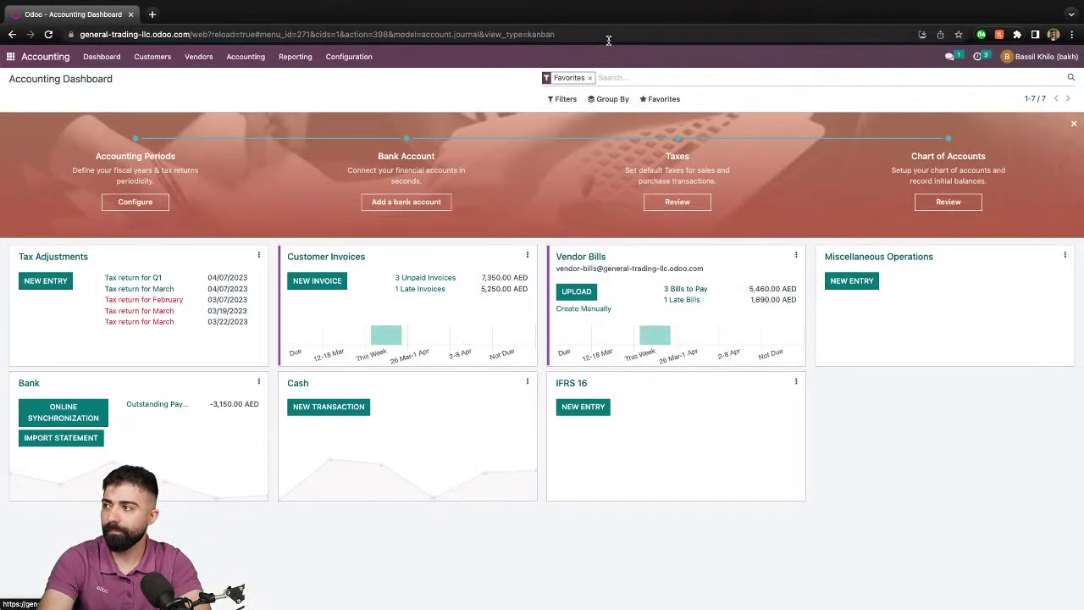
left_click(297, 58)
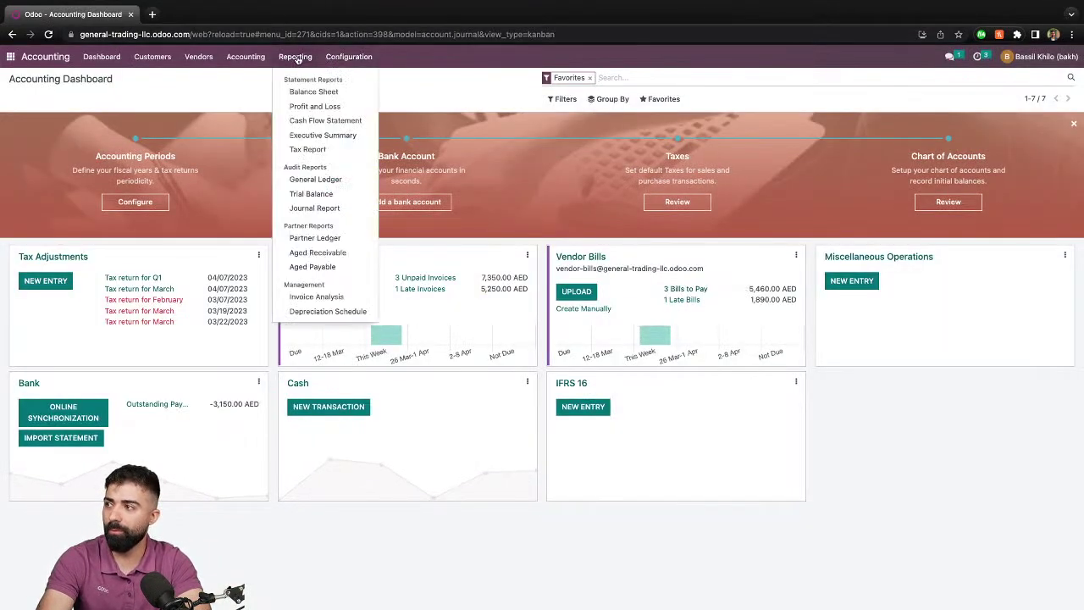
left_click(330, 152)
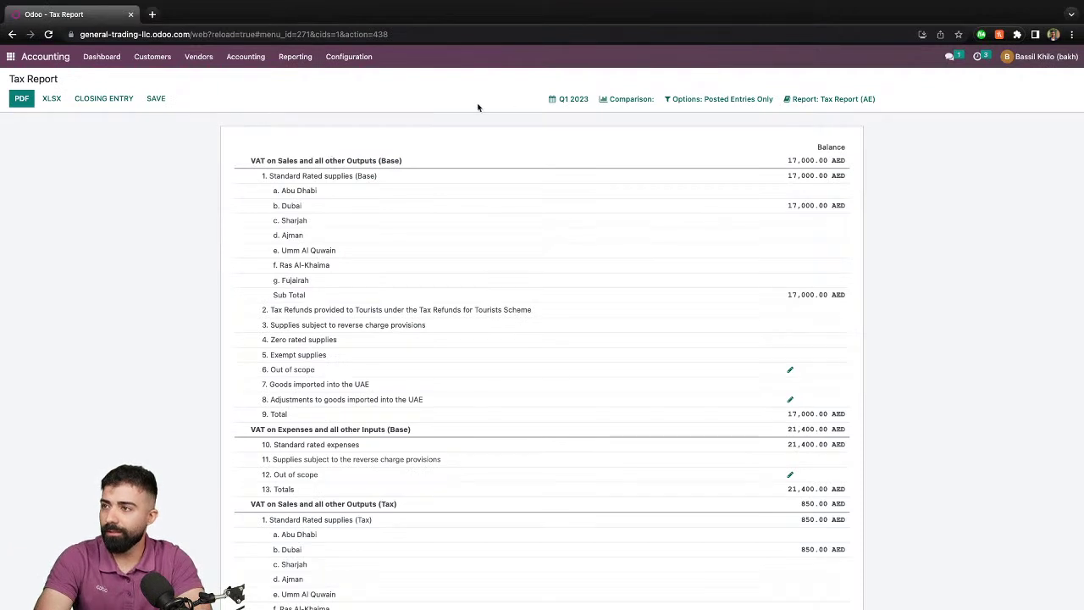
left_click(579, 100)
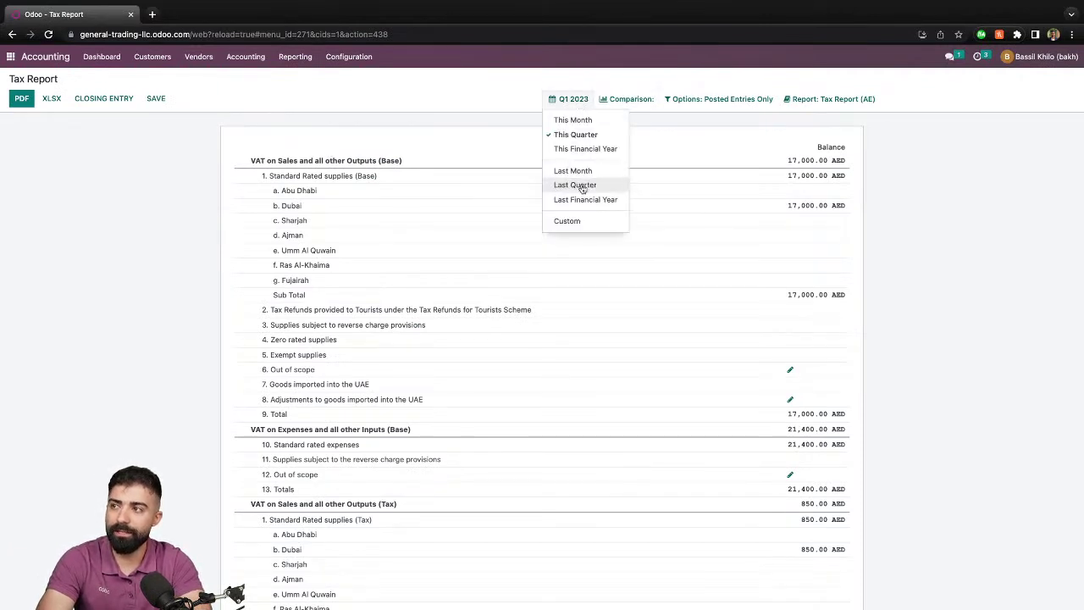
left_click(587, 136)
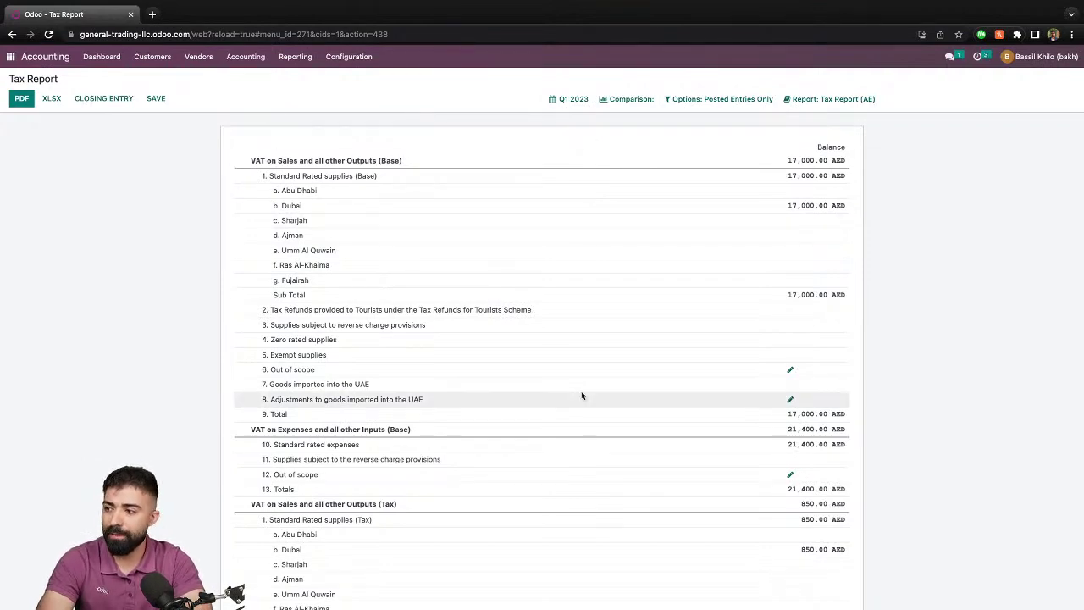
scroll(581, 390, "down", 3)
scroll(581, 396, "down", 5)
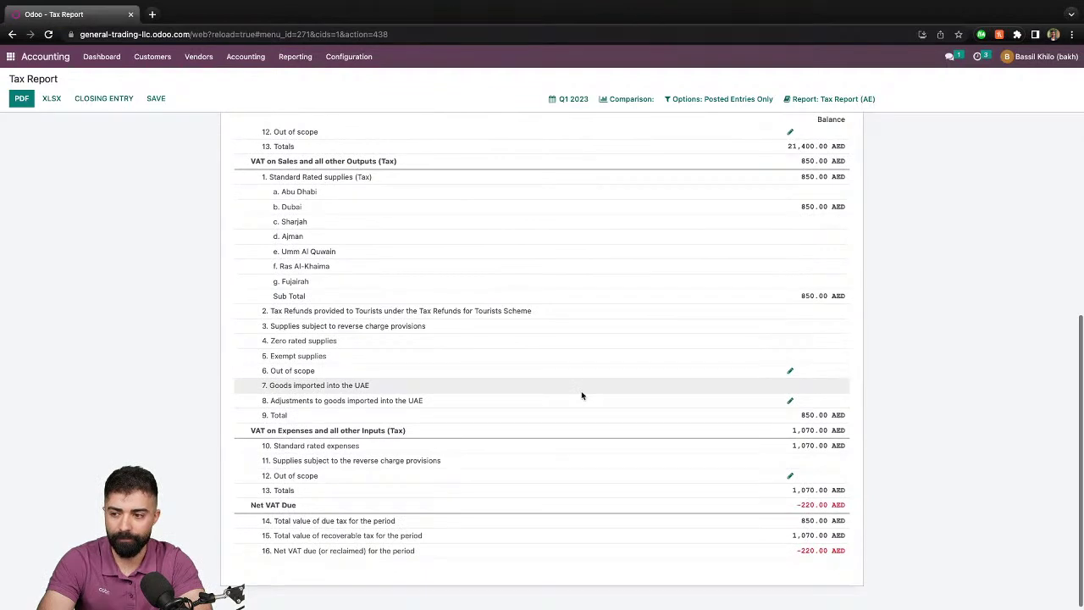
scroll(610, 449, "up", 8)
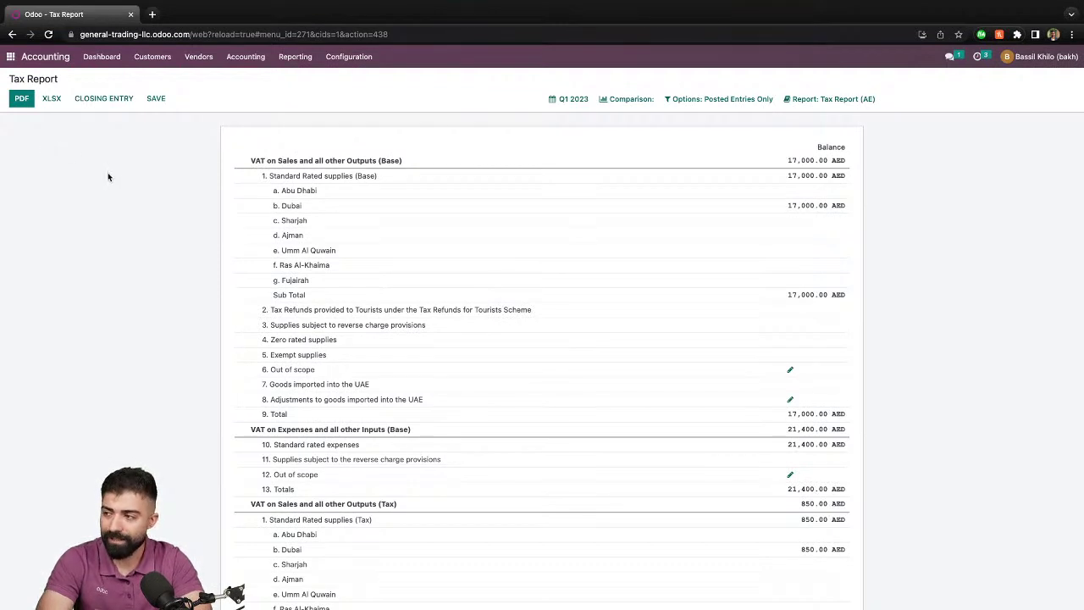
Generate the tax closing entry for Q1 2023 from the tax report and post it.
left_click(103, 99)
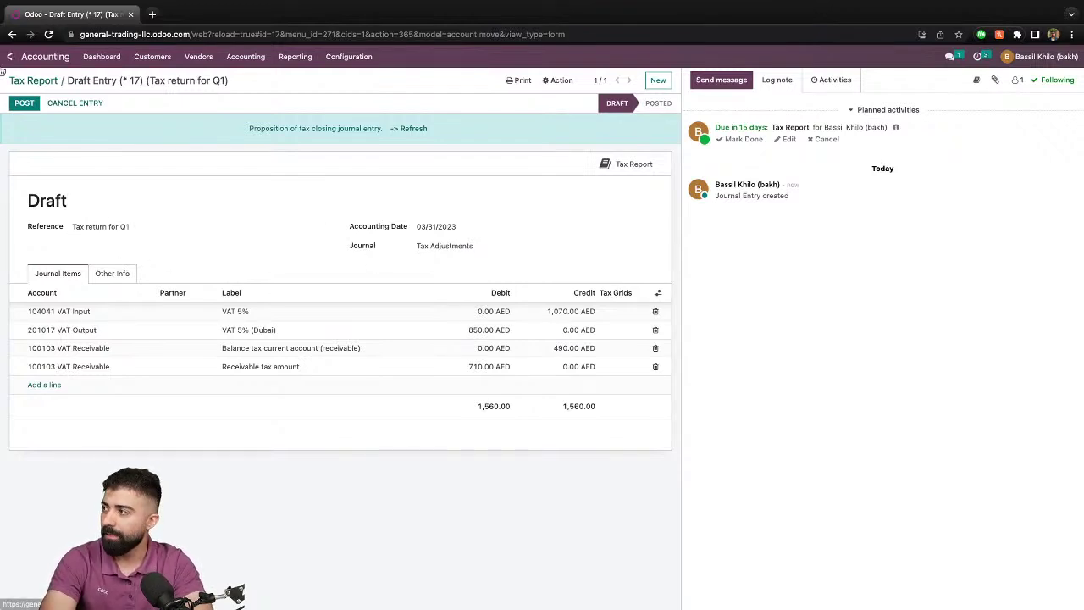
left_click(22, 103)
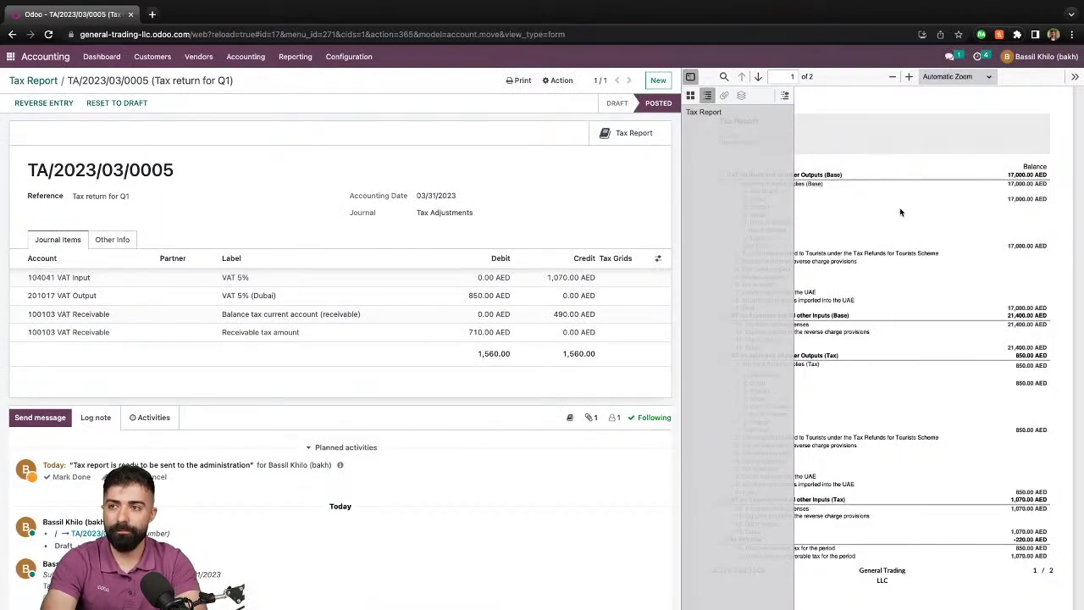
Review the tax report PDF attached to the closing entry through the net VAT due line on its second page.
scroll(901, 212, "down", 3)
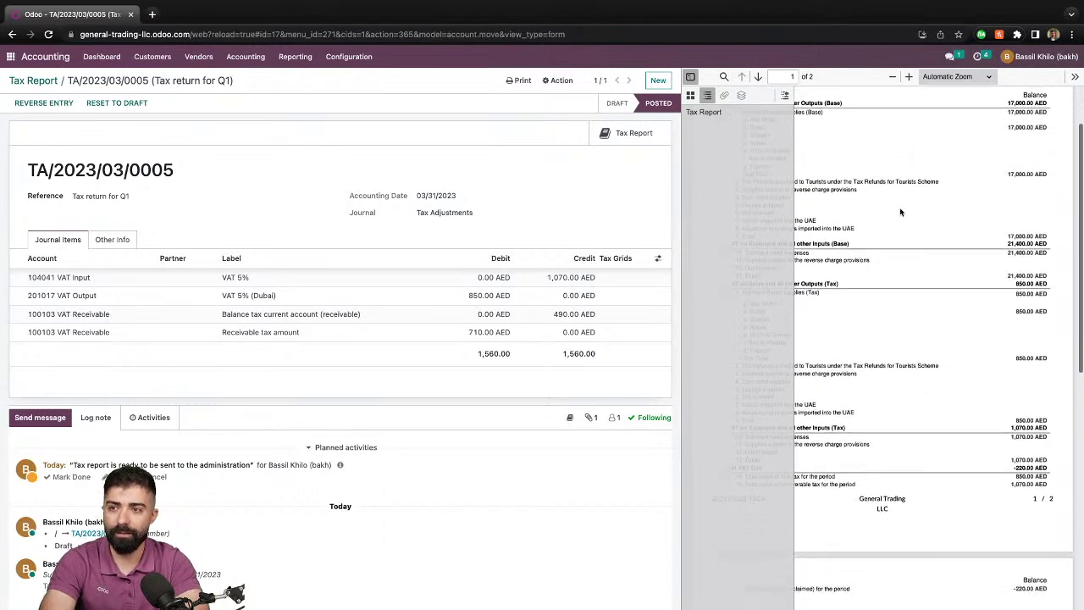
scroll(391, 447, "down", 1)
scroll(391, 446, "down", 1)
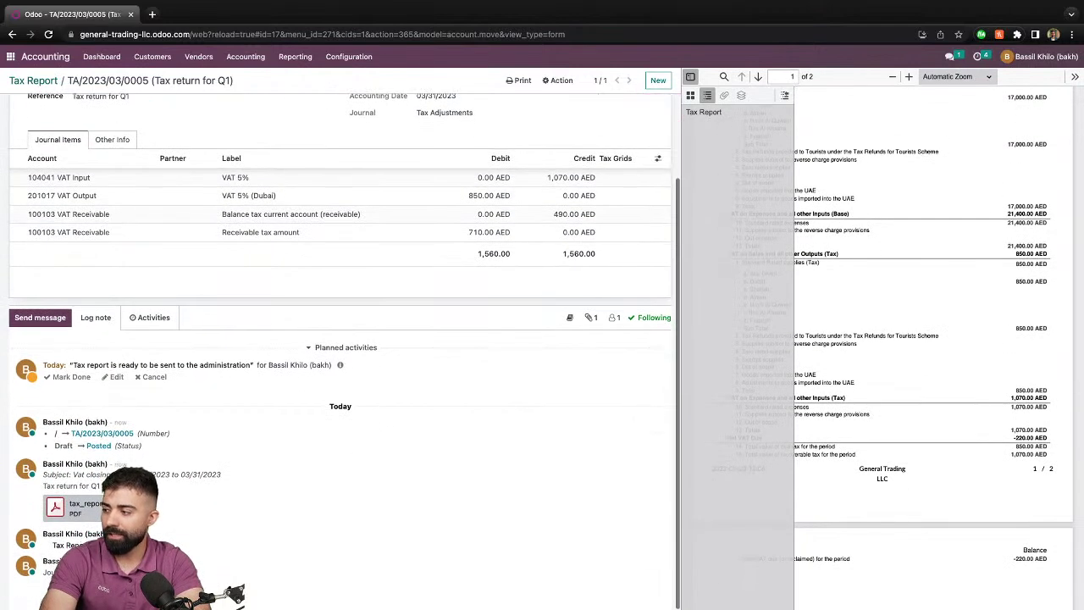
left_click(58, 505)
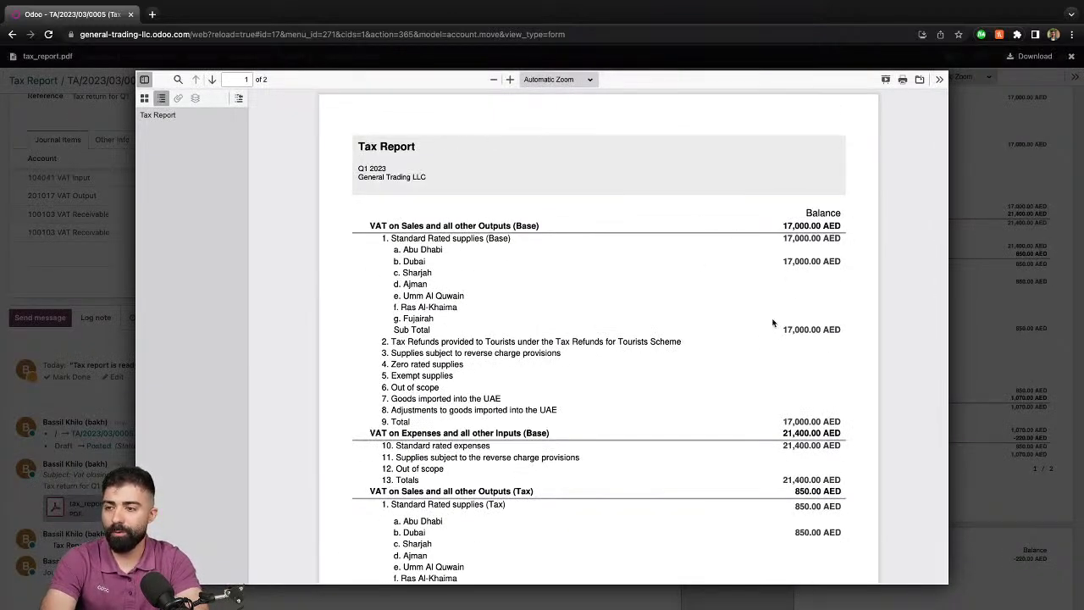
scroll(773, 322, "down", 10)
scroll(773, 322, "up", 2)
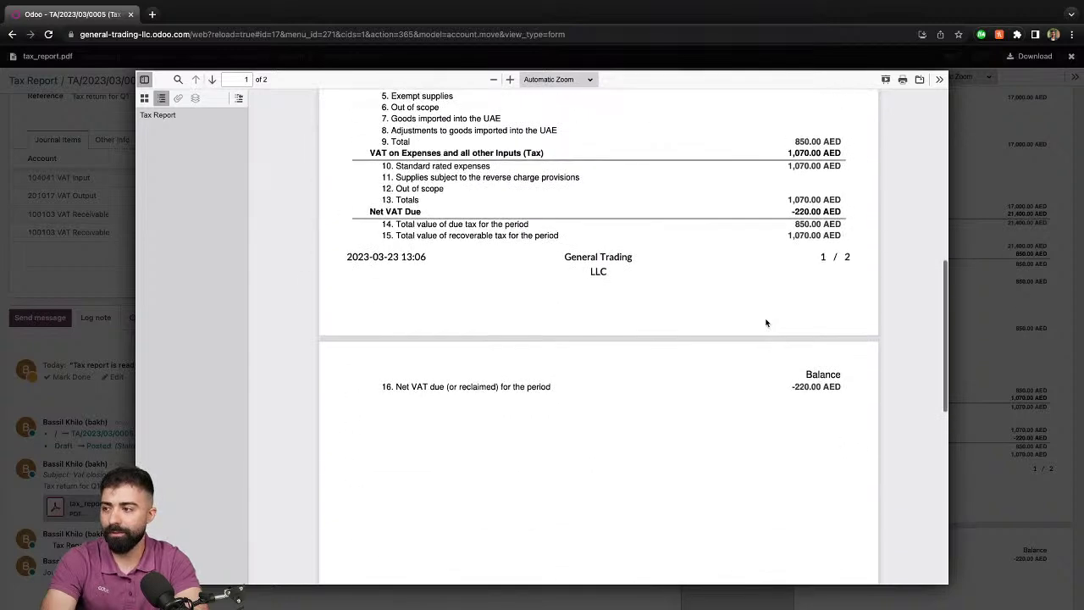
left_click_drag(396, 386, 415, 383)
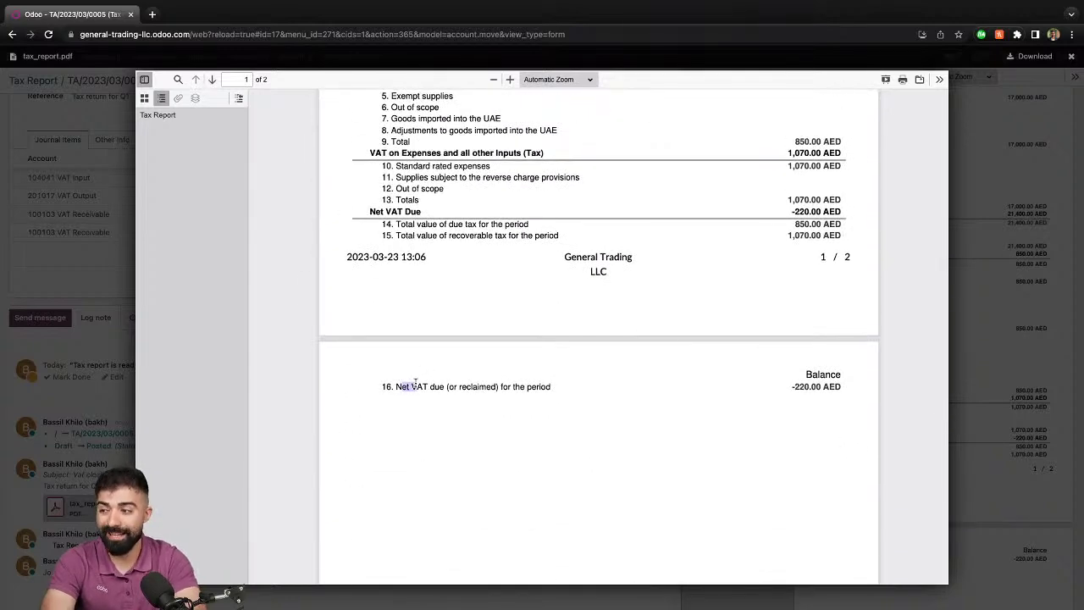
left_click(804, 386)
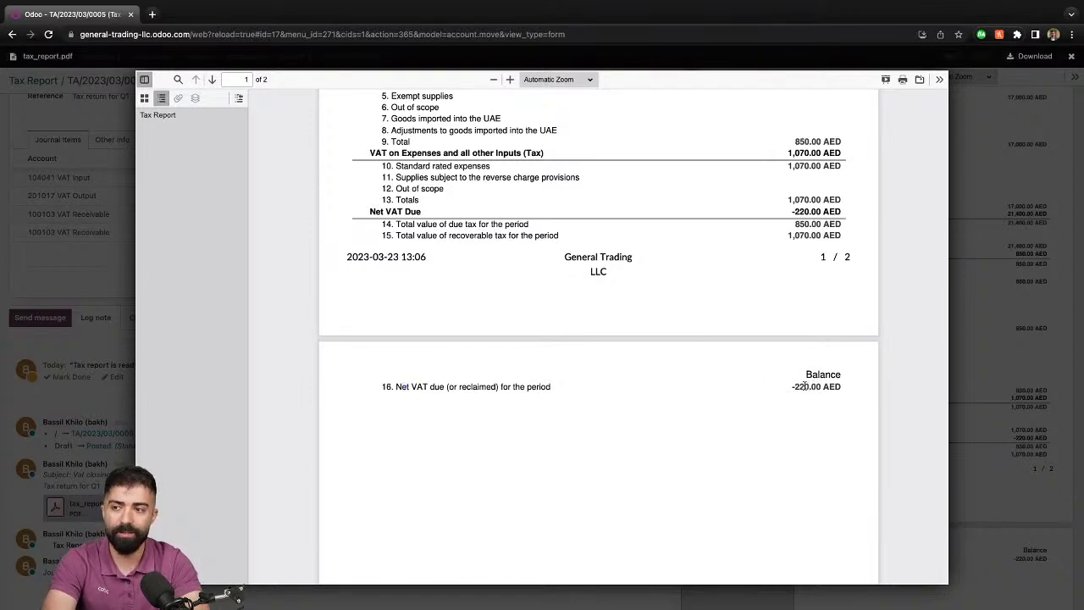
left_click(57, 353)
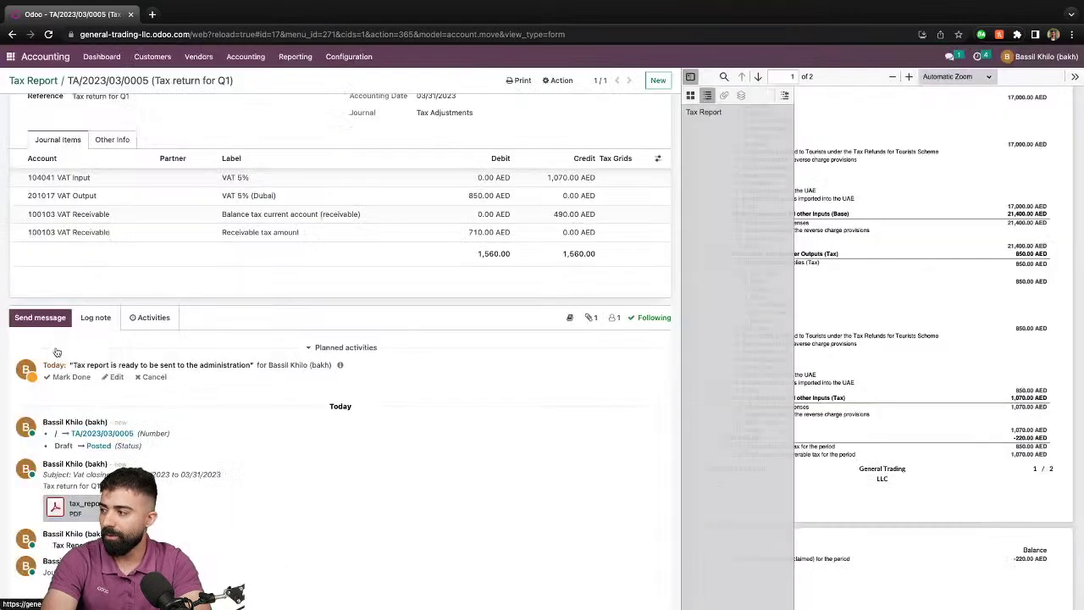
Mark the planned activity about sending the tax report to the administration as done with the feedback "finished the vat filing".
left_click(68, 377)
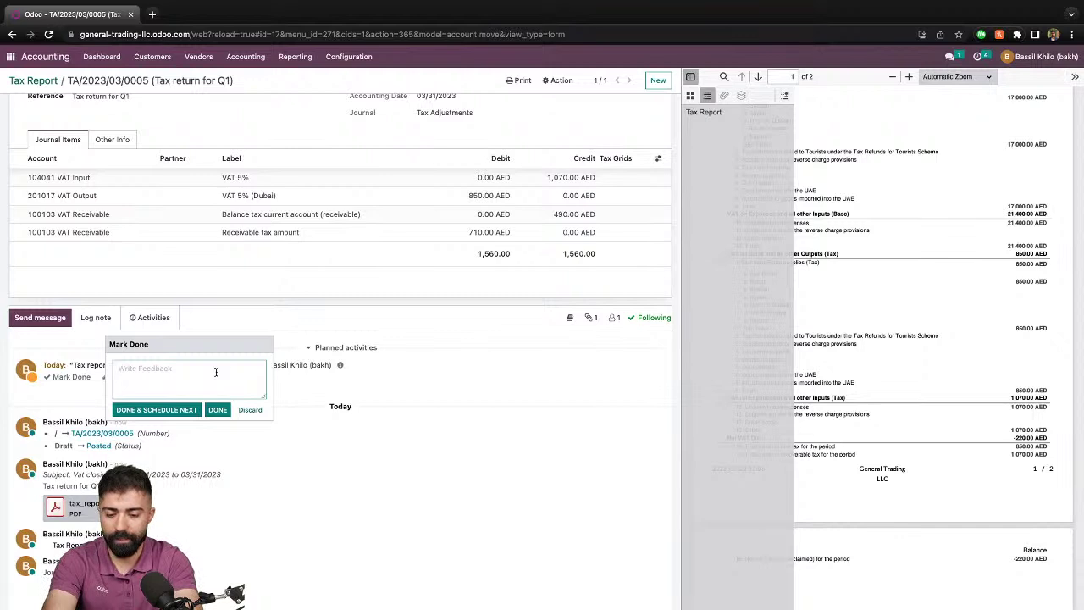
type("test")
key("BackSpace")
key("BackSpace")
key("BackSpace")
key("BackSpace")
type("finished the vat filing")
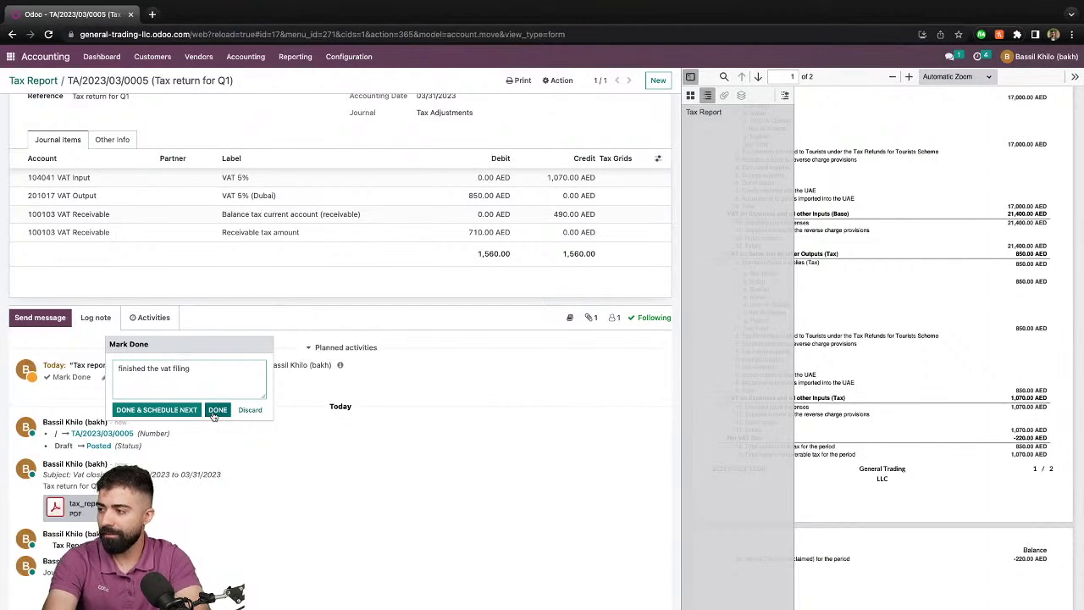
left_click(217, 411)
scroll(213, 411, "up", 3)
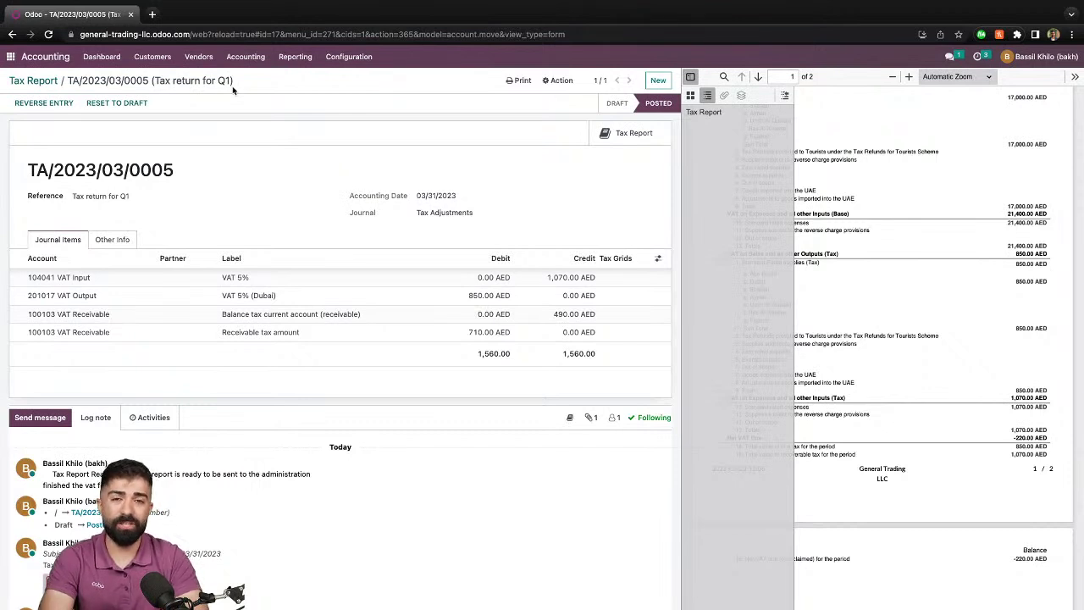
Check the tax return lock date in the accounting closing dates and leave the dates unmodified.
left_click(295, 57)
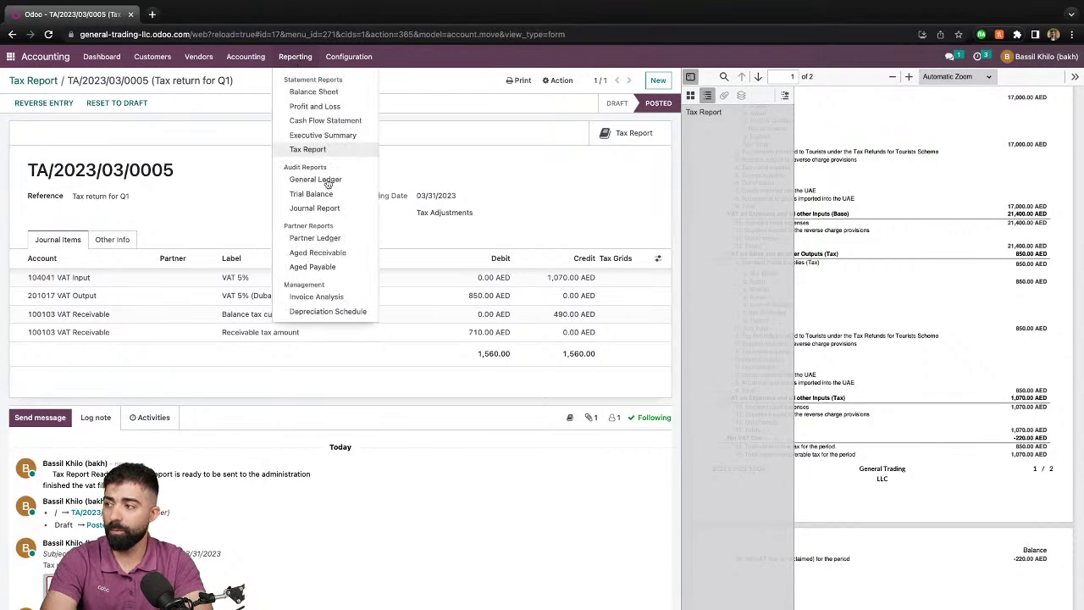
left_click(246, 100)
left_click(239, 63)
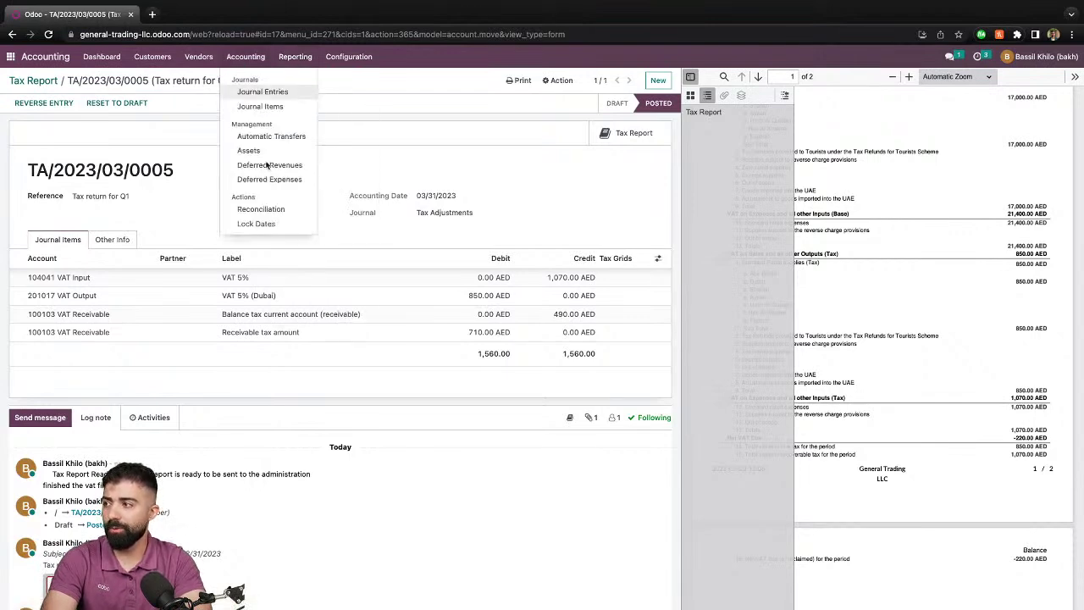
left_click(257, 224)
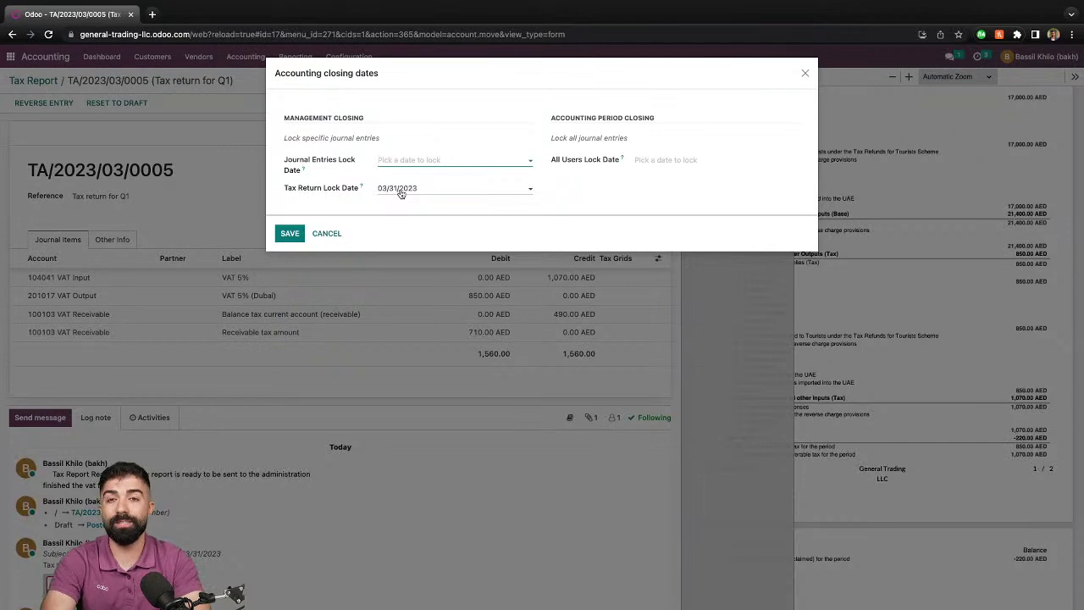
left_click(806, 74)
Start a new quotation in the Sales app with Furniture Supplier LLC as the customer.
left_click(11, 56)
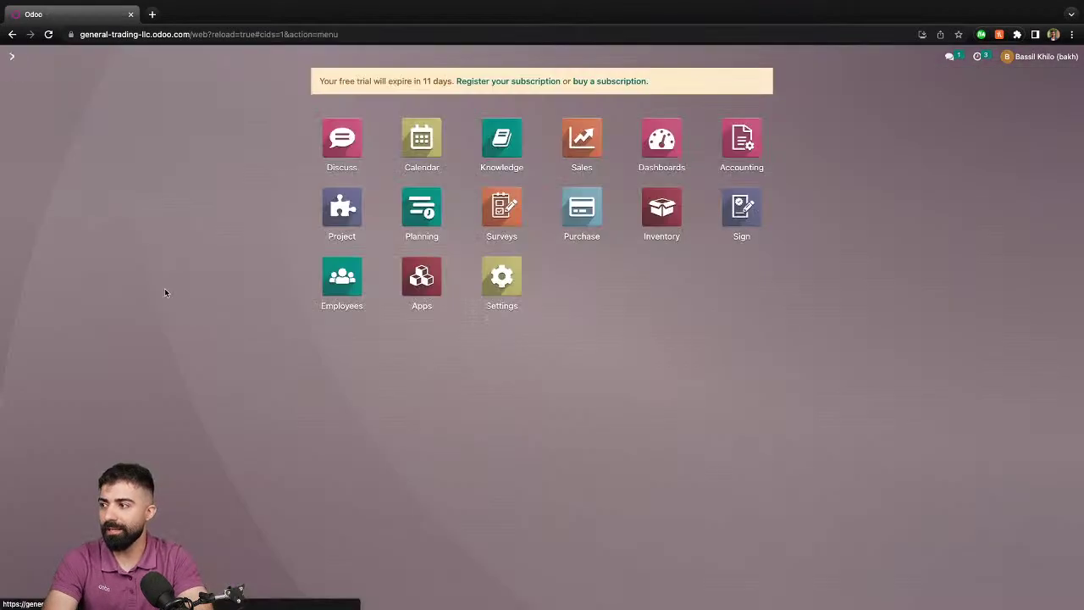
type("sa")
key("Escape")
left_click(582, 169)
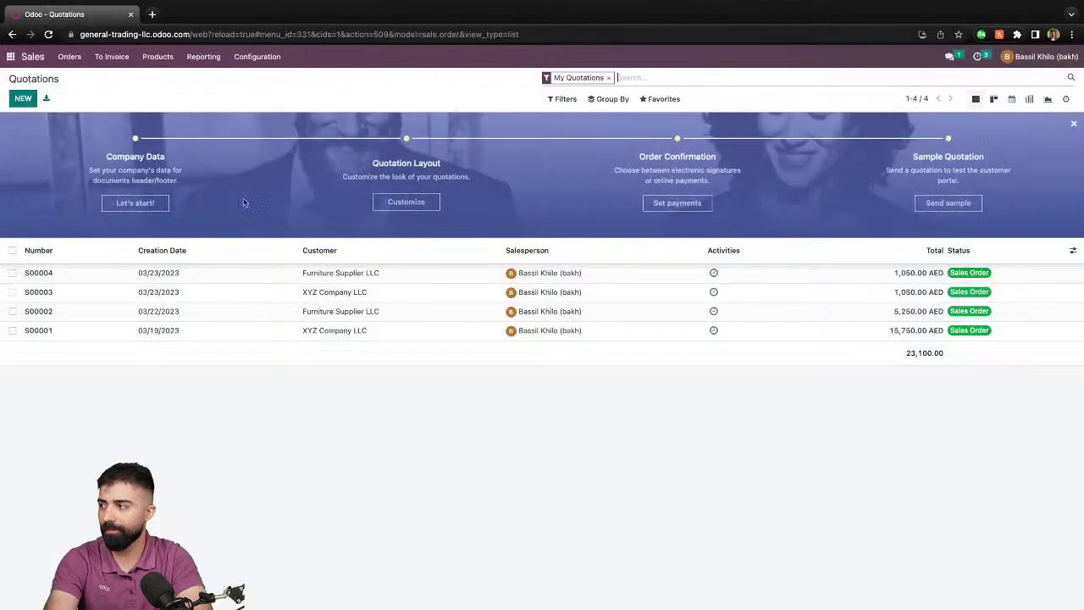
left_click(17, 100)
left_click(129, 195)
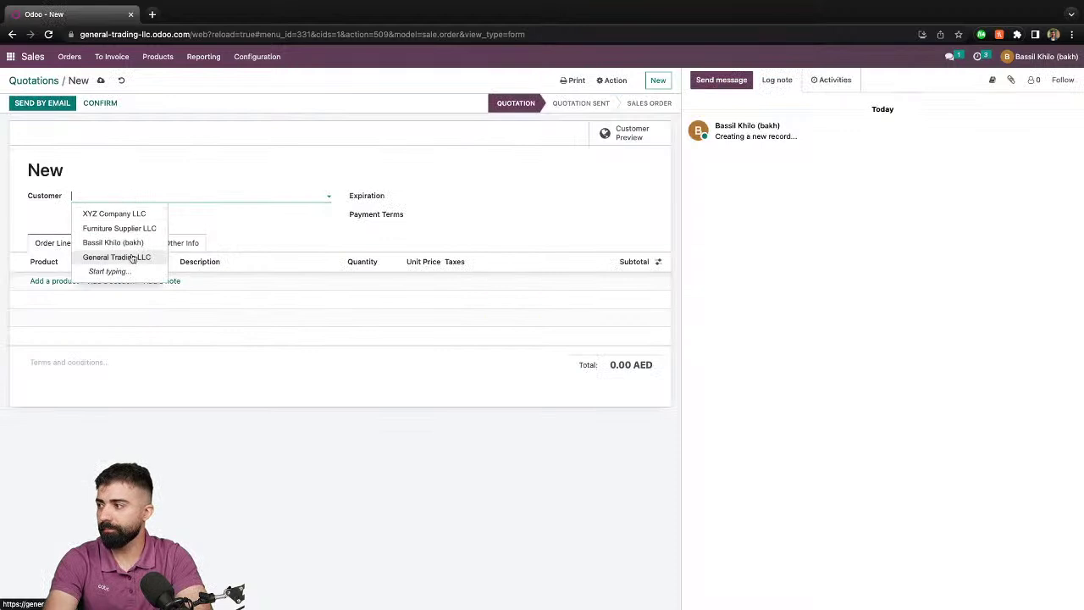
left_click(136, 229)
Add the Chair product to the quotation with quantity 10 and unit price 50.
left_click(75, 281)
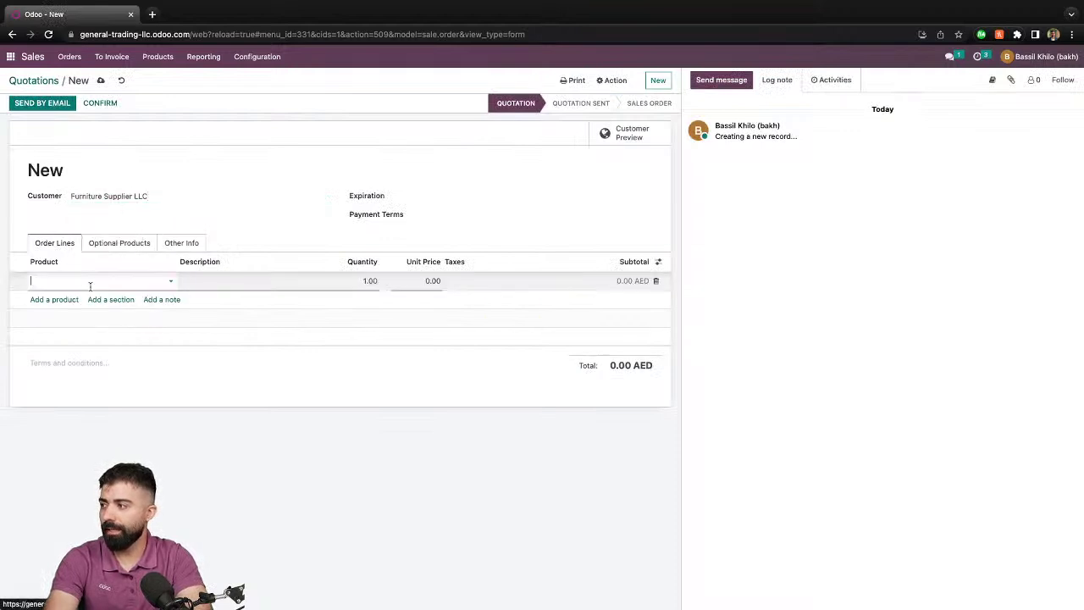
left_click(68, 296)
left_click(357, 279)
type("10")
key("Tab")
type("50")
Confirm the quotation as a sales order and create a draft customer invoice from it.
left_click(100, 103)
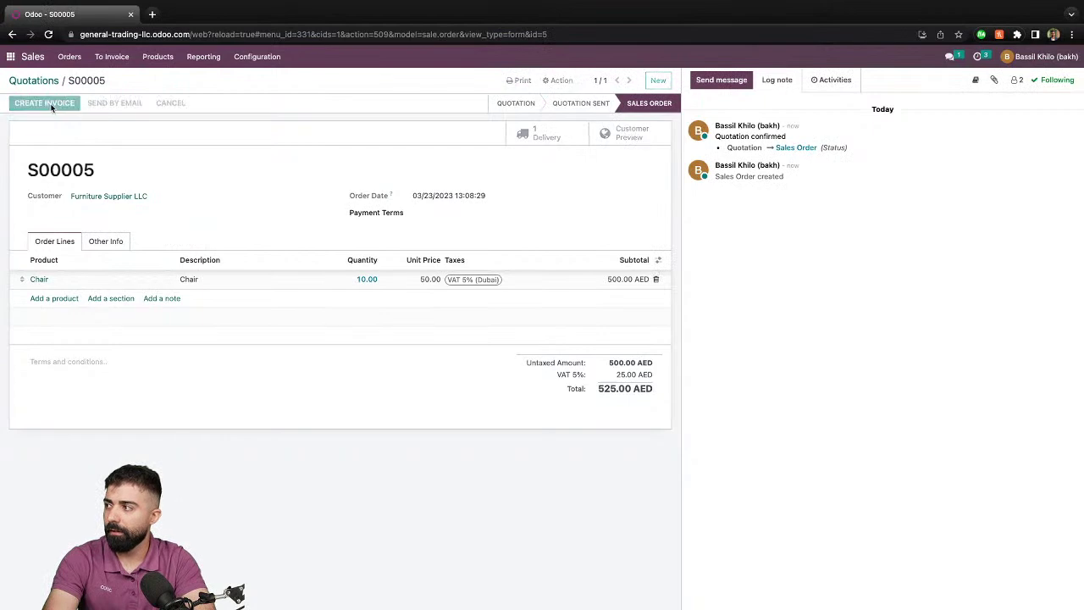
left_click(51, 105)
left_click(366, 203)
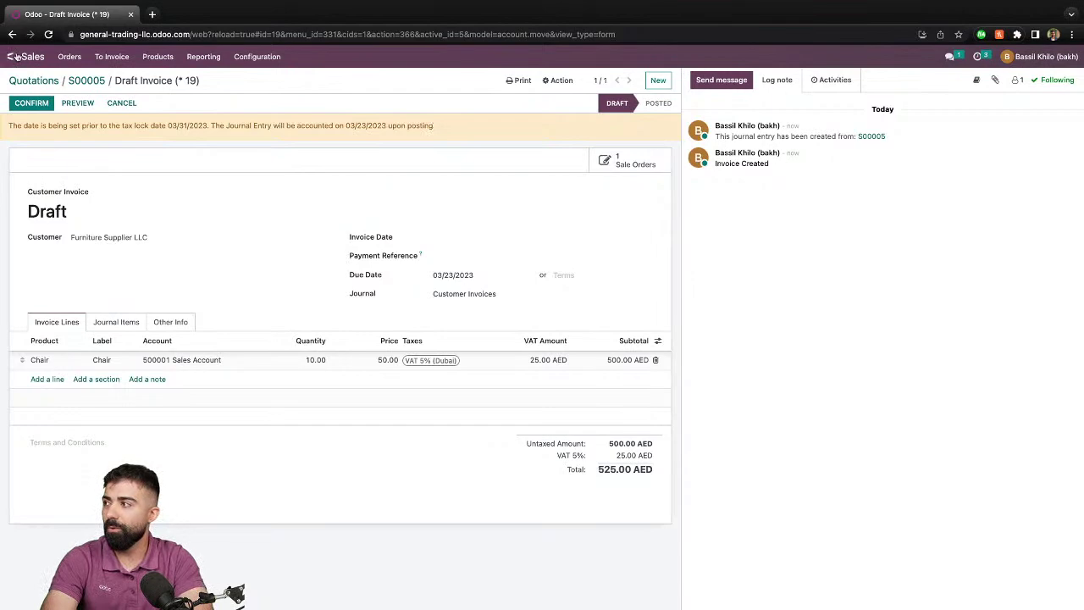
mouse_move(2, 2)
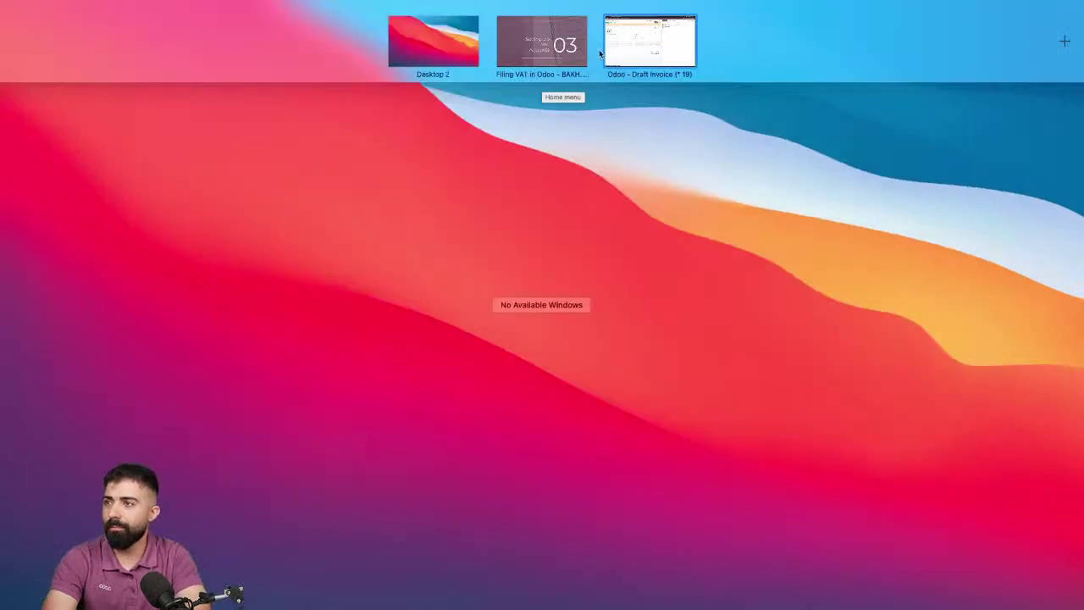
left_click(534, 53)
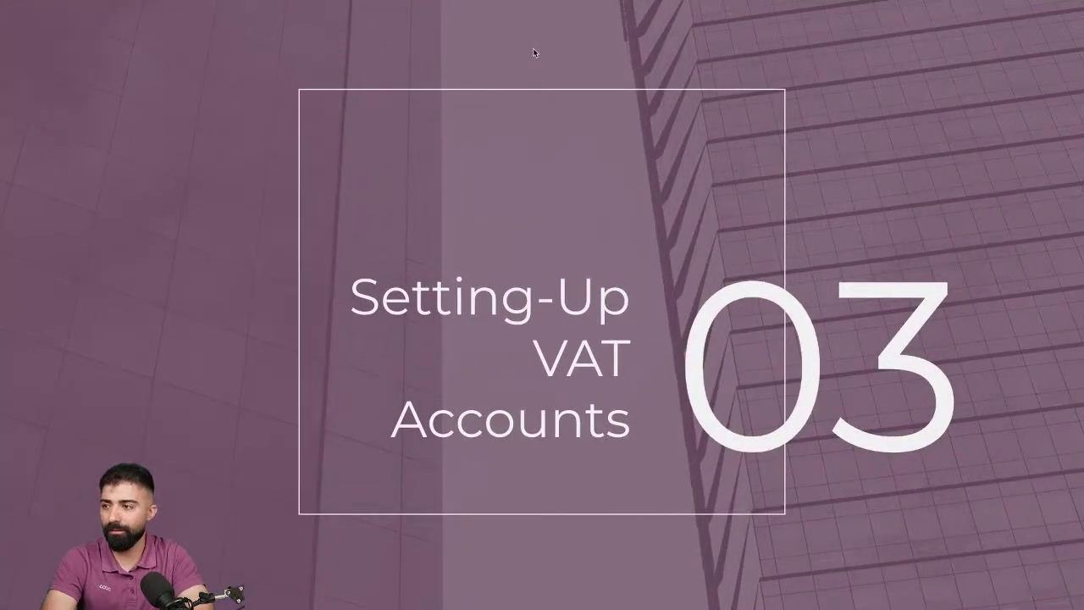
left_click(515, 197)
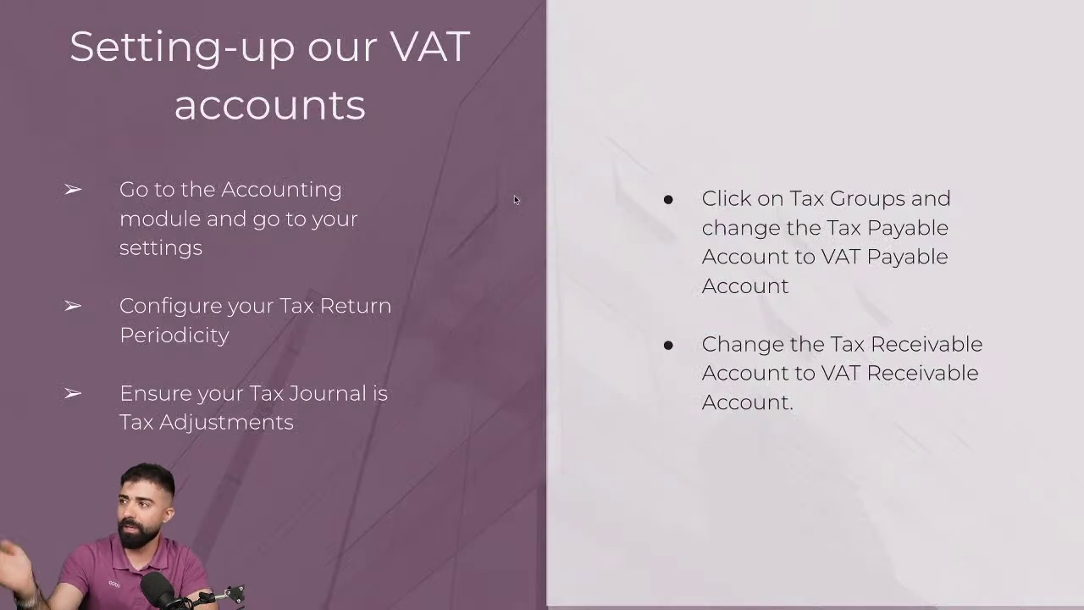
left_click(515, 199)
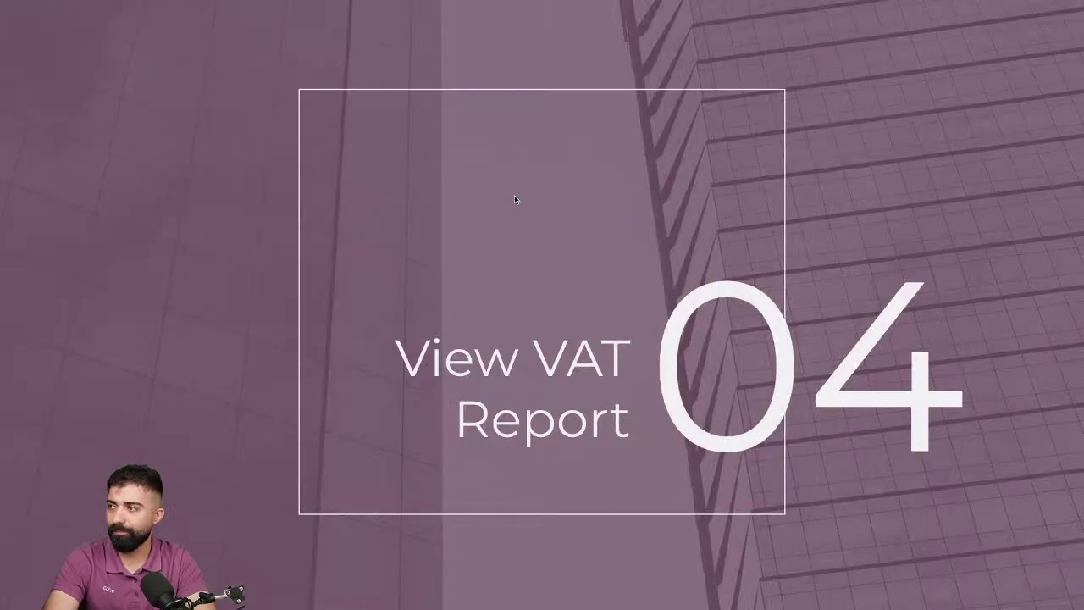
left_click(514, 199)
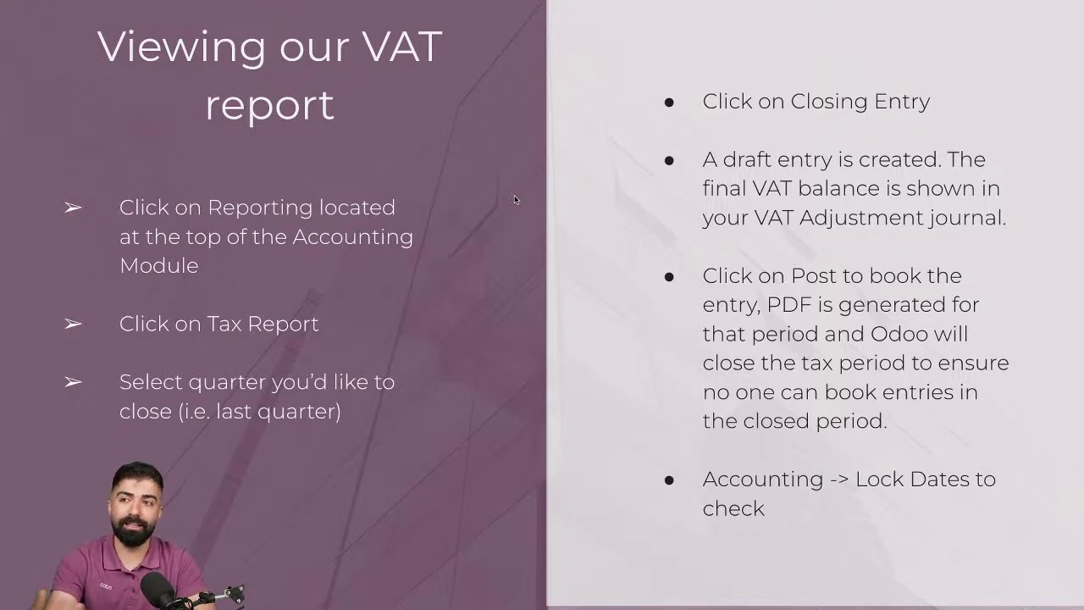
key("Right")
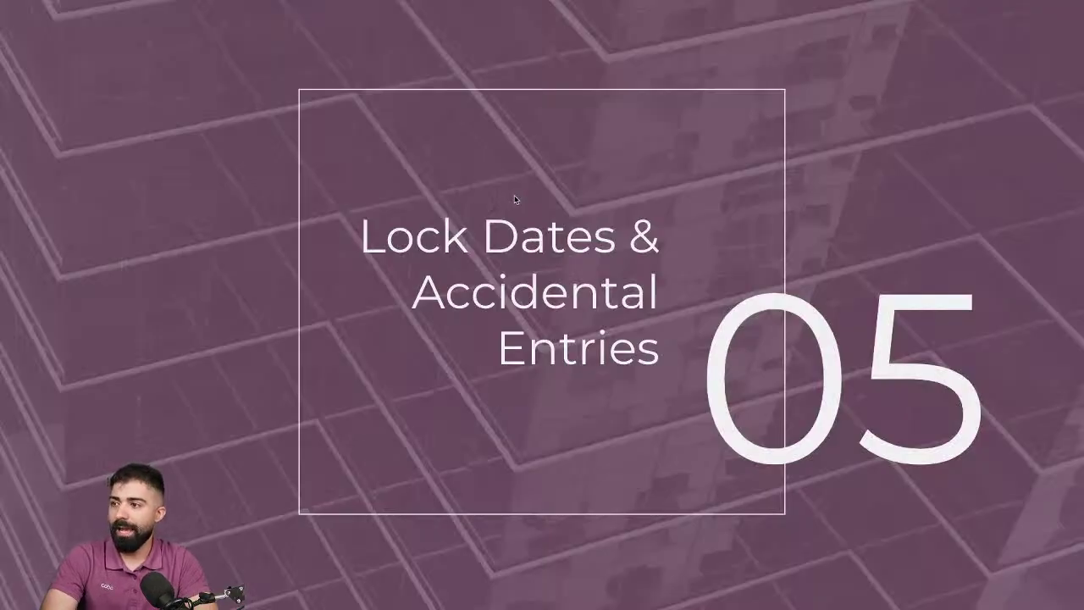